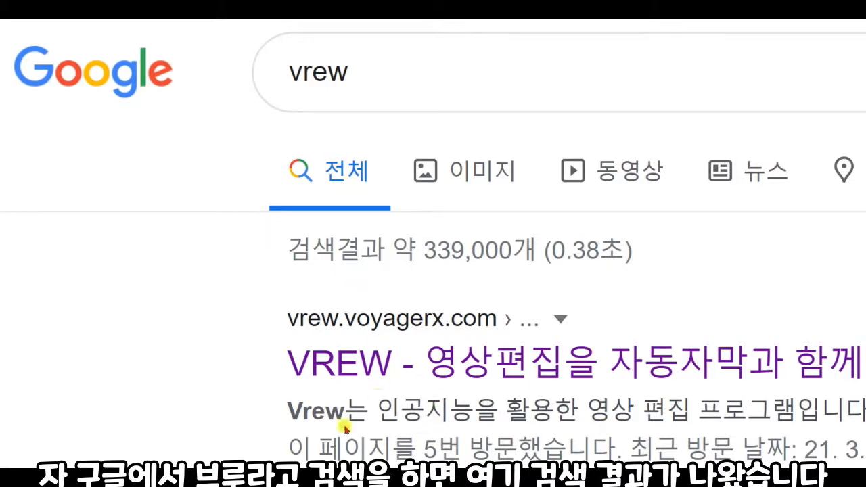
# Open the official VREW website from the Google results and download the free Windows version.
pyautogui.click(369, 366)
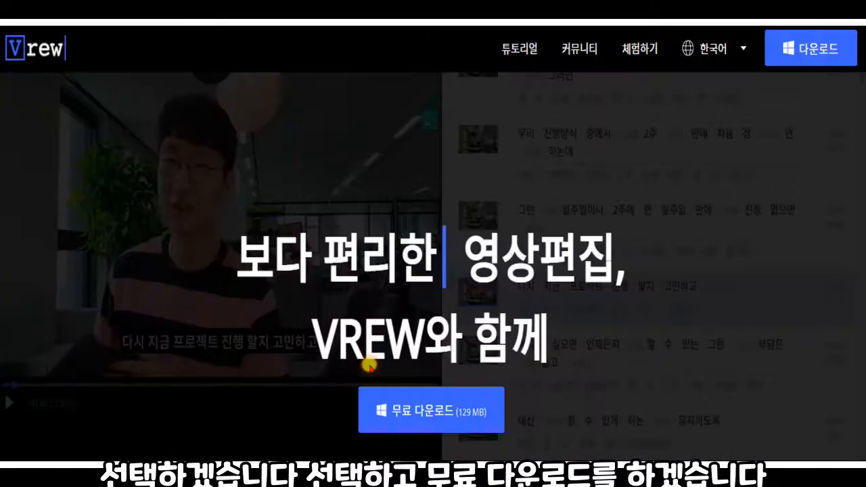
pyautogui.click(423, 411)
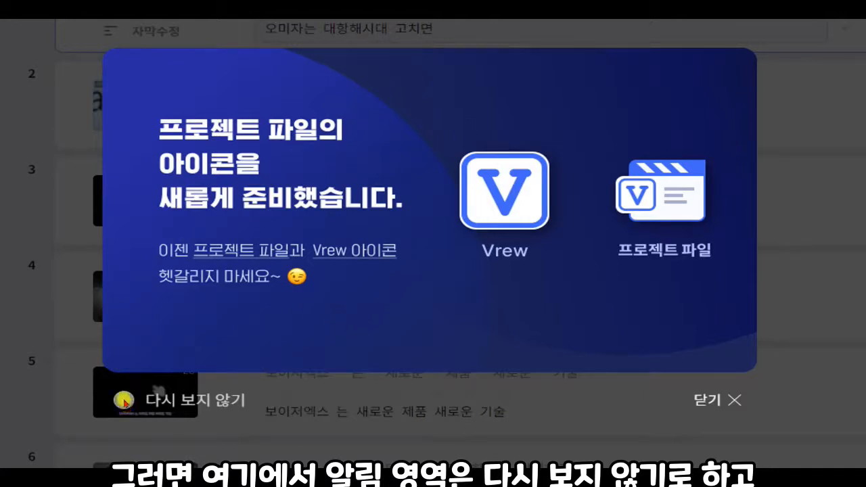
# Close the project-file icon notice and start a new project from a saved video, using Korean (한국어) for speech recognition.
pyautogui.click(715, 402)
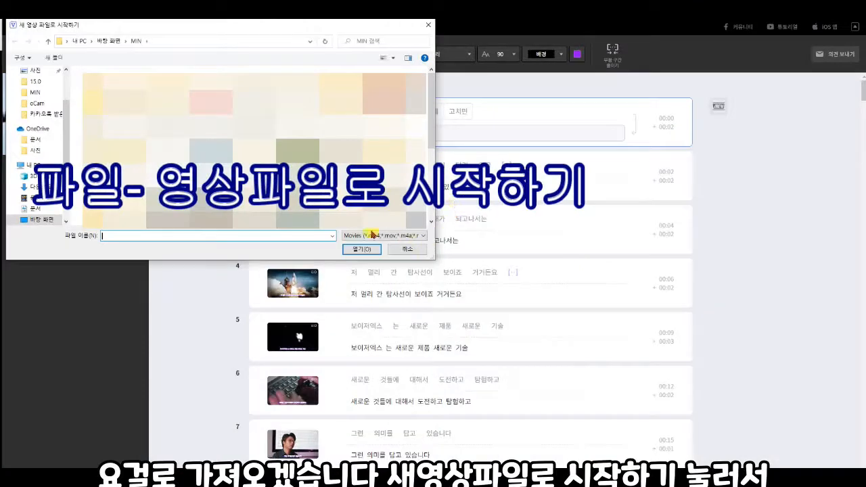
pyautogui.scroll(-2, 31, 183)
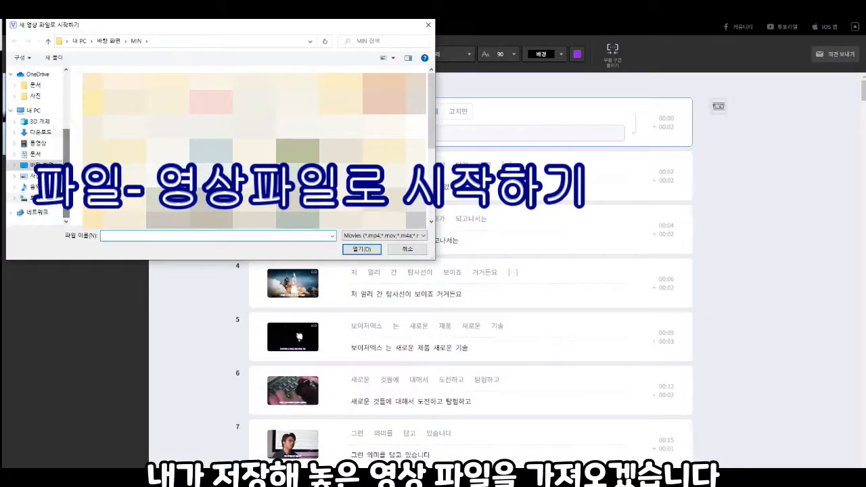
pyautogui.click(35, 154)
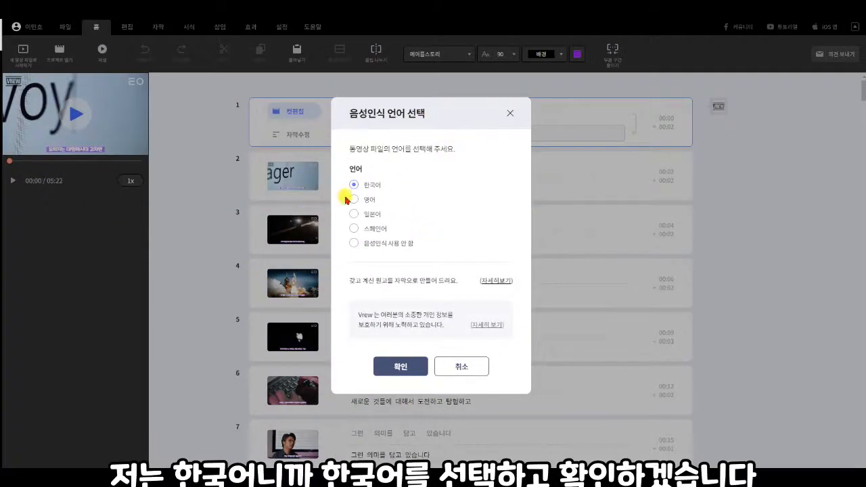
pyautogui.click(358, 187)
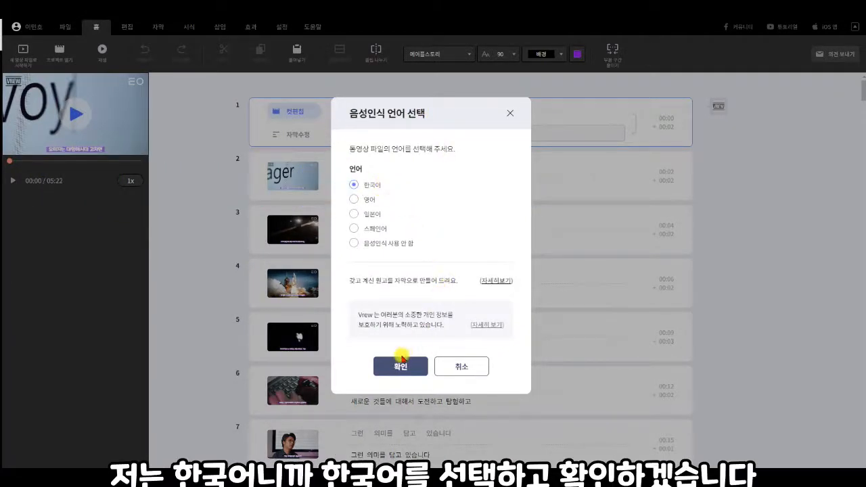
pyautogui.click(399, 373)
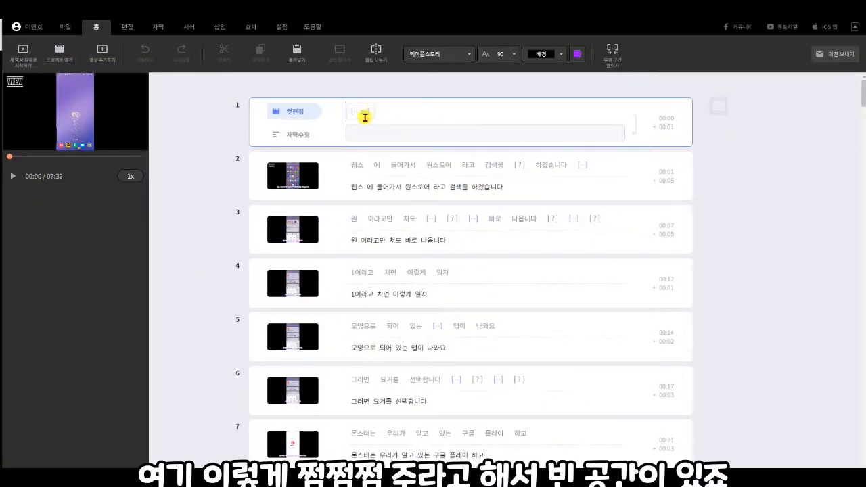
# Shorten all silent sections of the video to 0.0 seconds.
pyautogui.moveTo(363, 112)
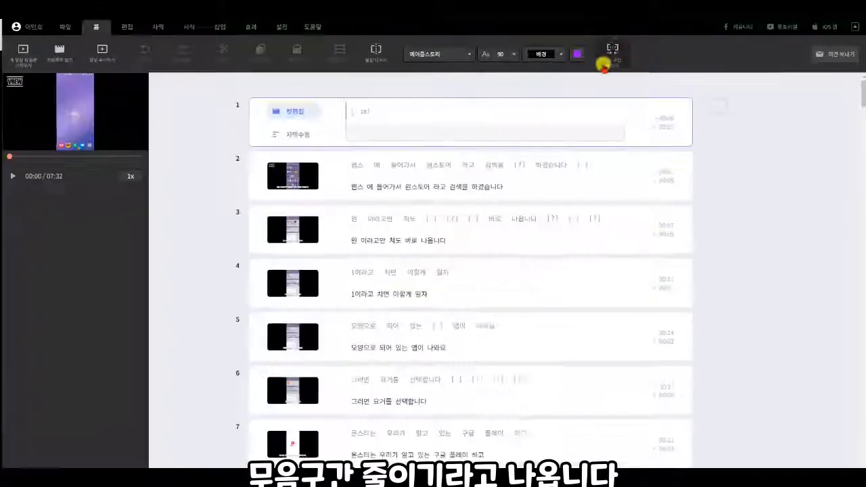
pyautogui.click(612, 54)
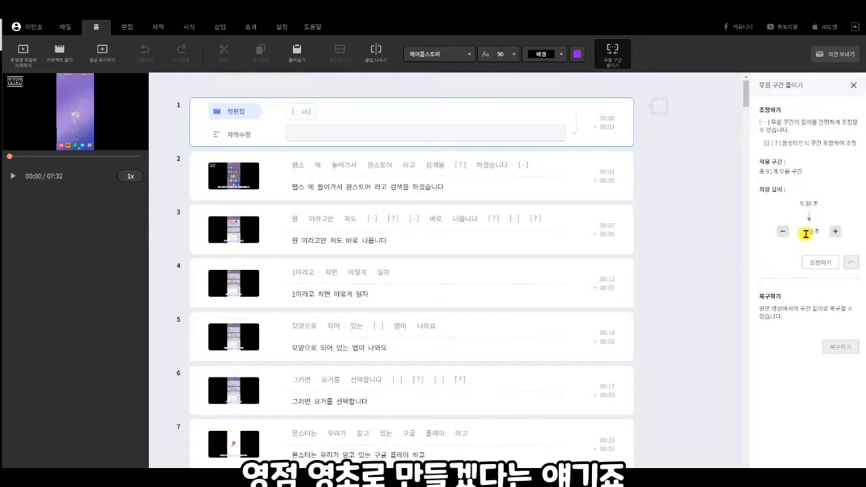
pyautogui.click(819, 265)
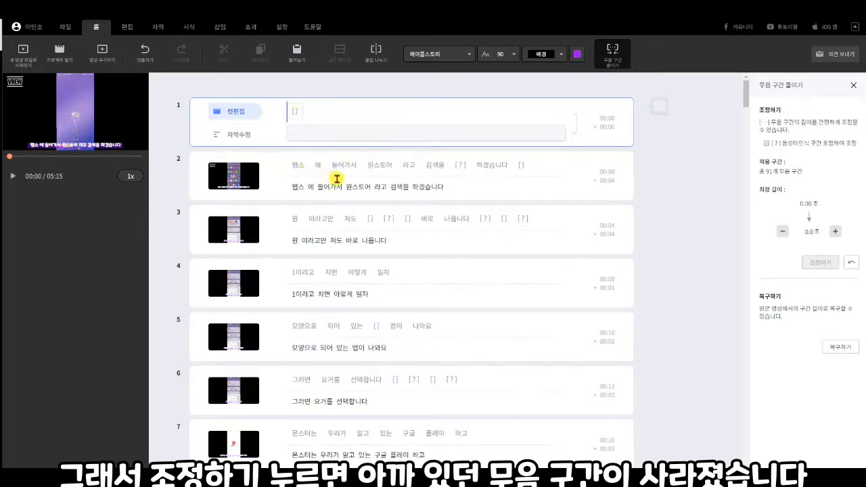
# Delete the empty first clip and play the video from the beginning to hear the narration.
pyautogui.click(590, 110)
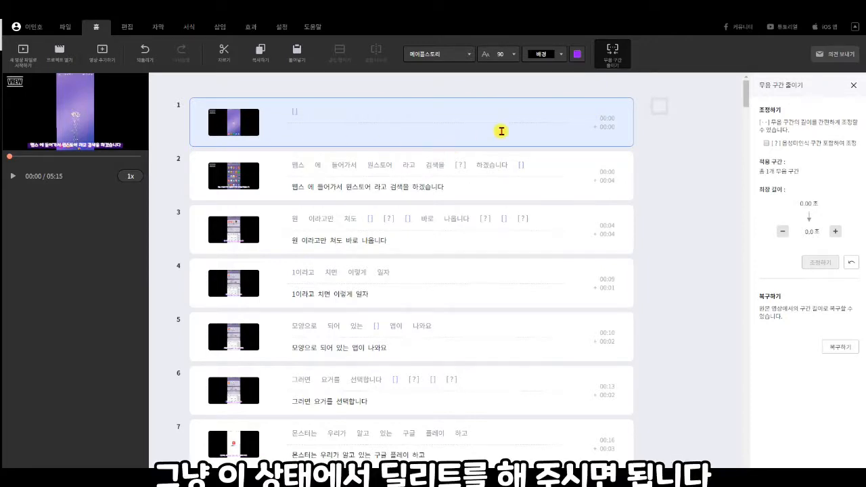
pyautogui.press('Delete')
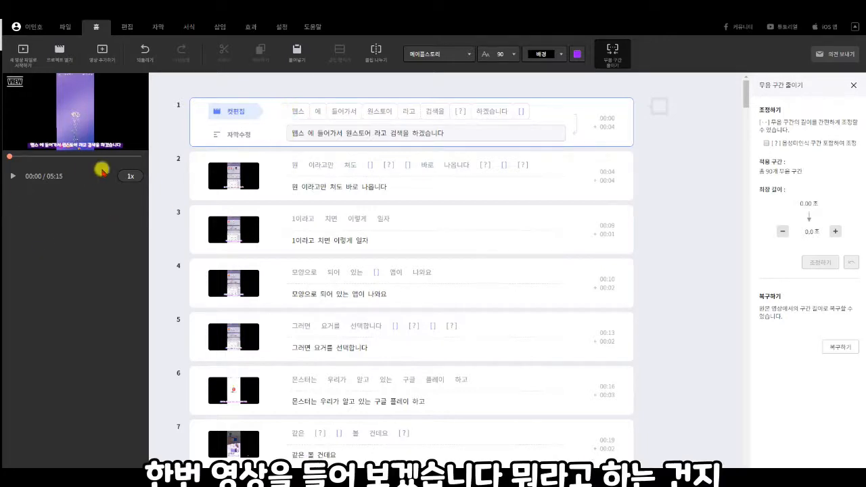
pyautogui.click(13, 177)
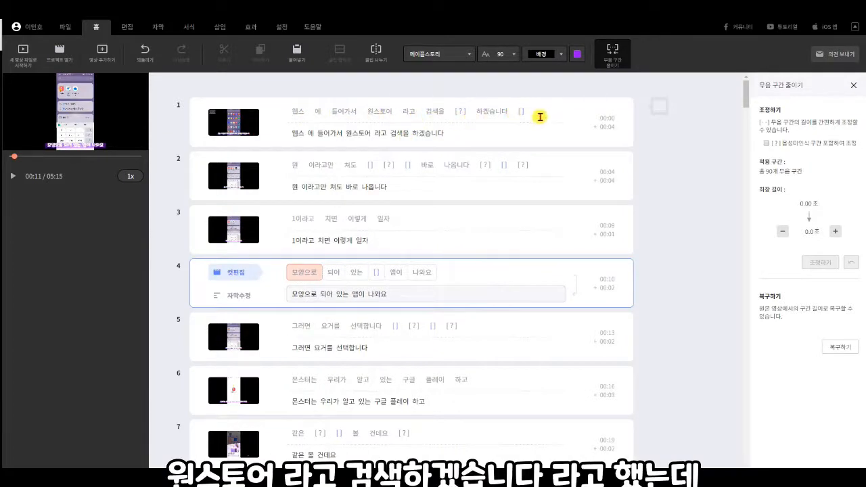
# Correct the first clip's caption to "앱스에 들어가서 원스토어라고 검색을 하겠습니다", fixing the wrong word and the spacing.
pyautogui.click(293, 135)
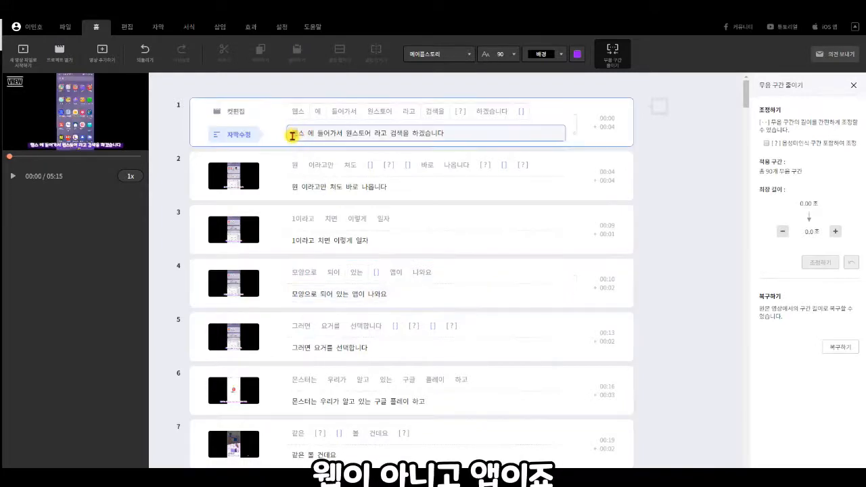
pyautogui.moveTo(286, 111); pyautogui.dragTo(528, 112)
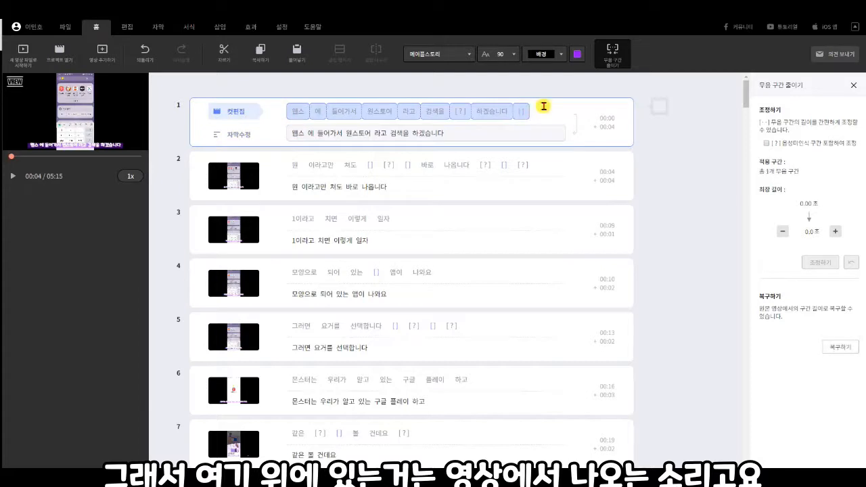
pyautogui.click(292, 135)
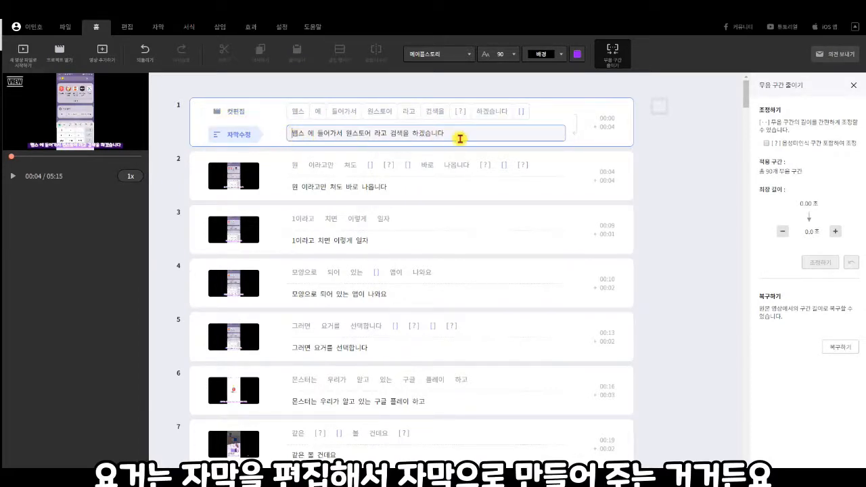
pyautogui.press('Delete')
pyautogui.write('앱')
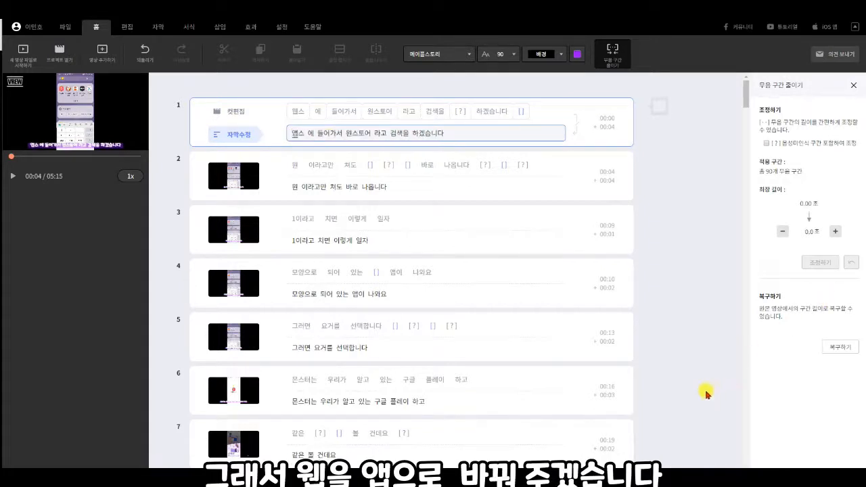
pyautogui.click(309, 147)
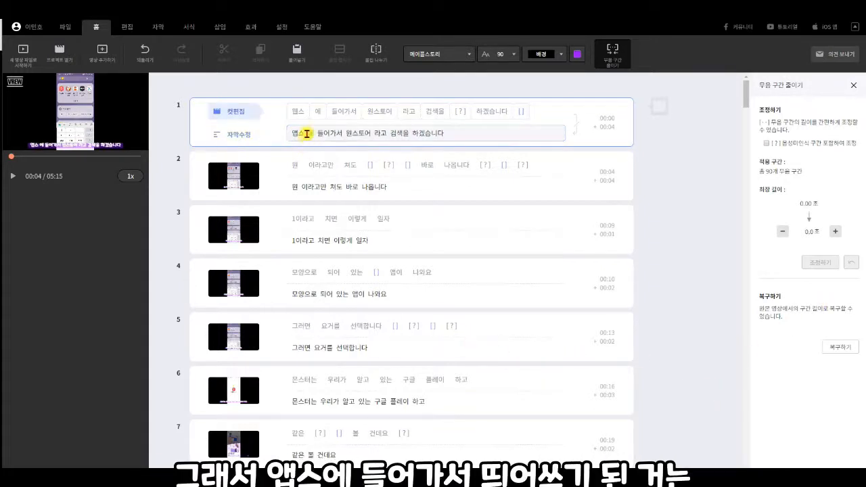
pyautogui.click(308, 131)
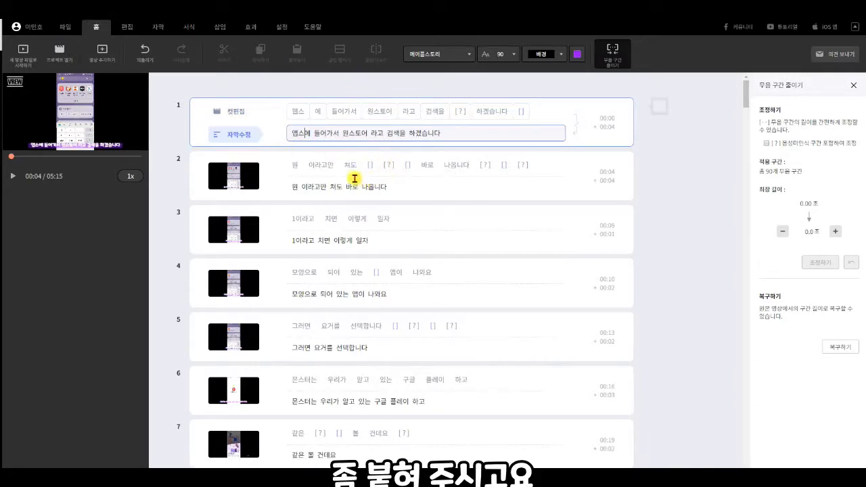
pyautogui.click(371, 132)
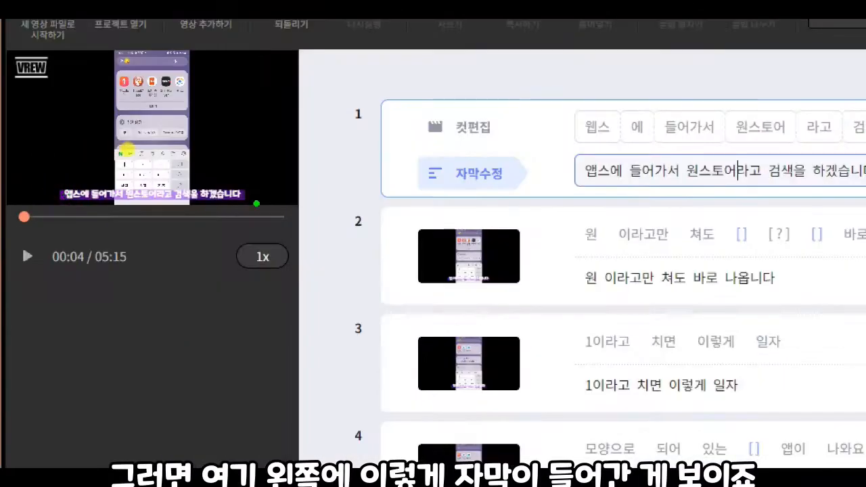
pyautogui.moveTo(47, 184)
pyautogui.mouseDown()
pyautogui.moveTo(242, 214)
pyautogui.moveTo(142, 170)
pyautogui.mouseUp()
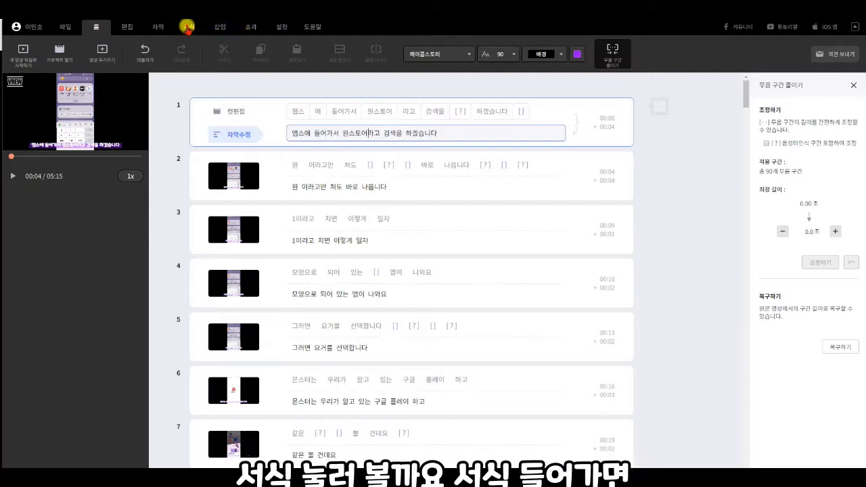
# Set the caption font to Noto Sans.
pyautogui.click(188, 28)
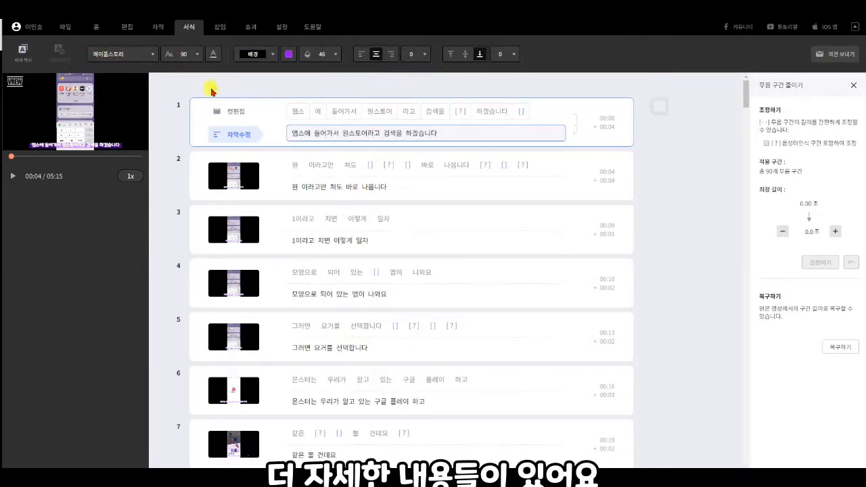
pyautogui.click(136, 55)
pyautogui.moveTo(144, 234)
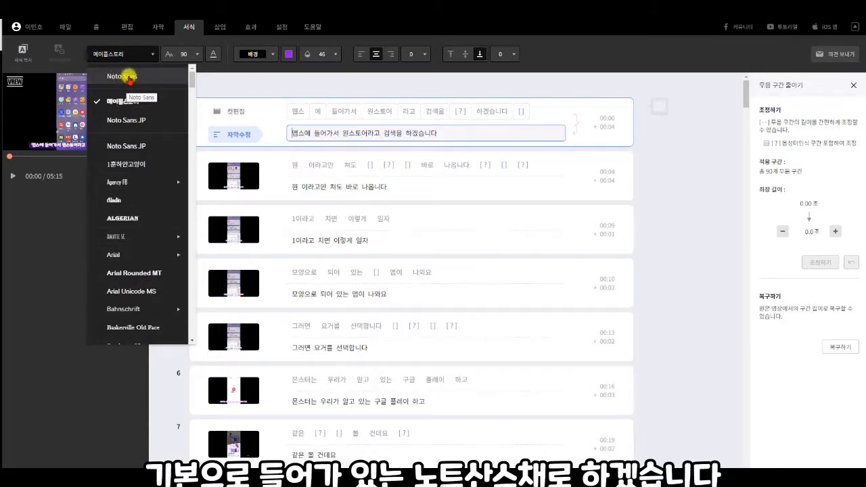
pyautogui.click(129, 76)
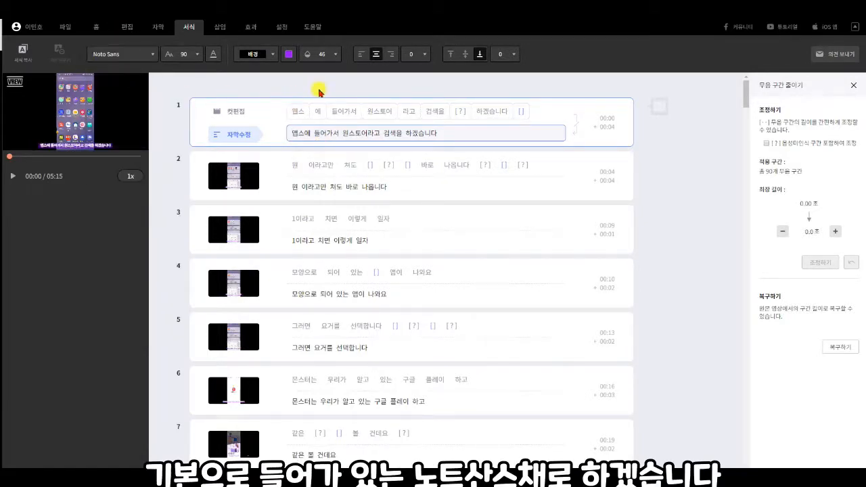
# Try caption text sizes 150 and 200, and set the size to 100.
pyautogui.click(183, 61)
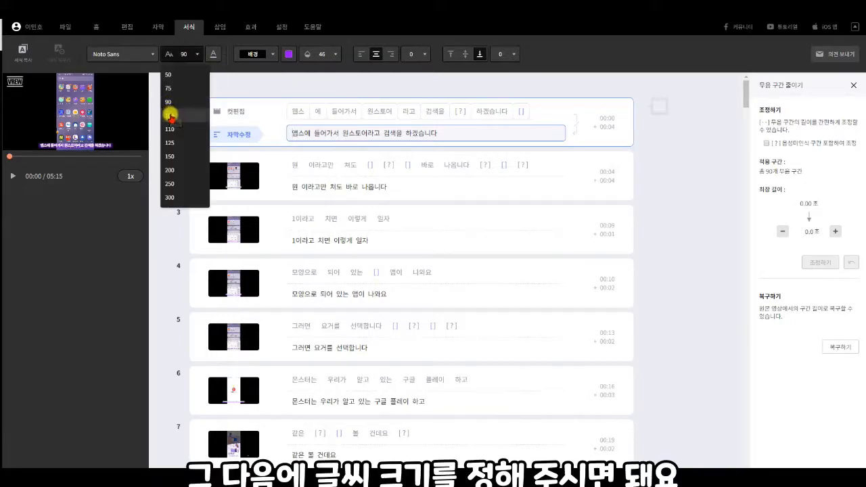
pyautogui.click(169, 157)
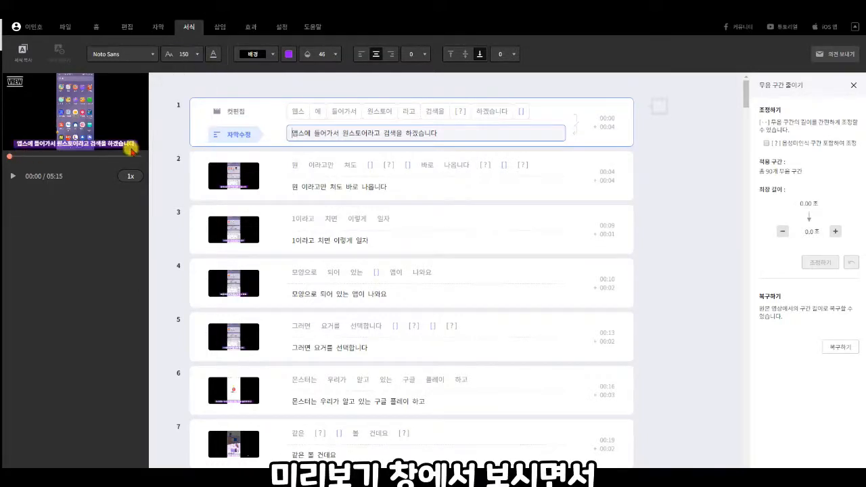
pyautogui.click(196, 54)
pyautogui.click(171, 171)
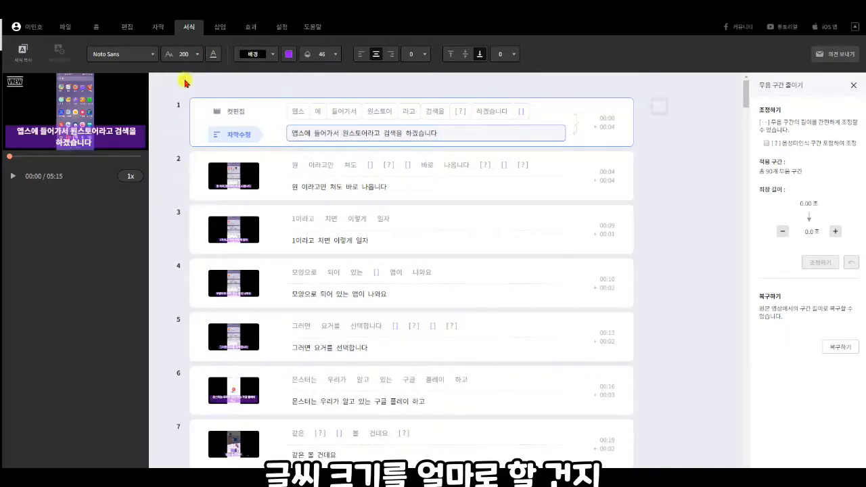
pyautogui.click(197, 54)
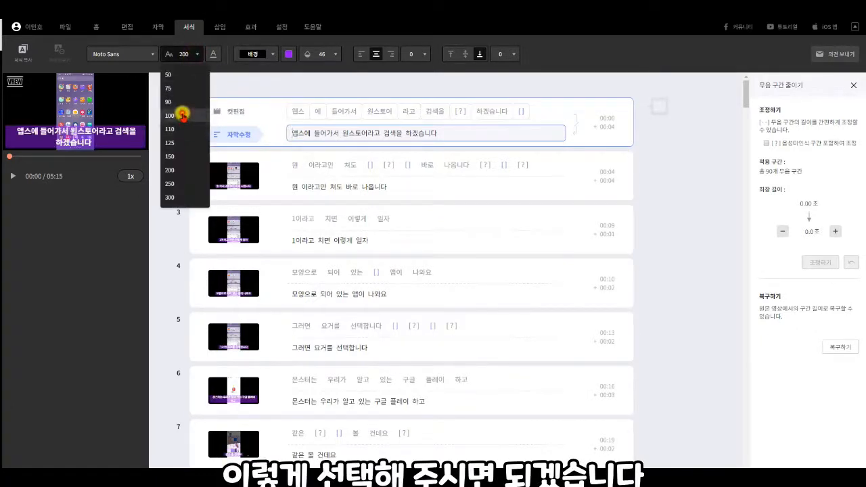
pyautogui.click(183, 117)
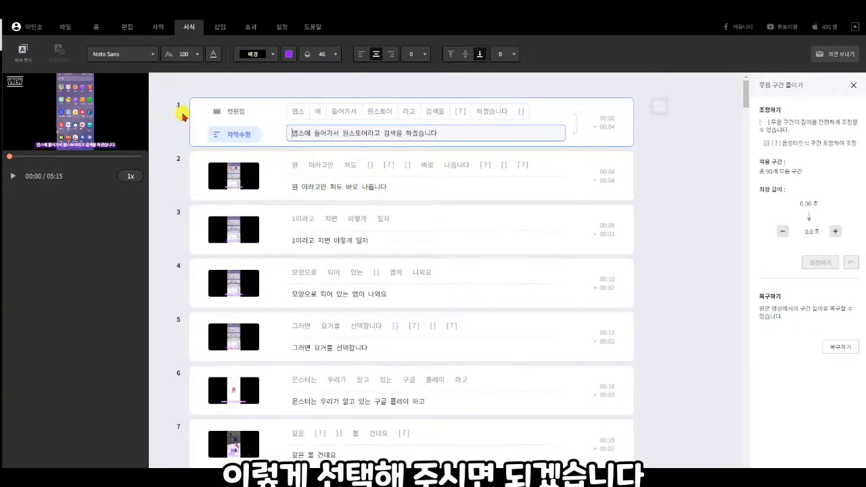
# Try black as the caption text colour and set it back to white.
pyautogui.click(212, 56)
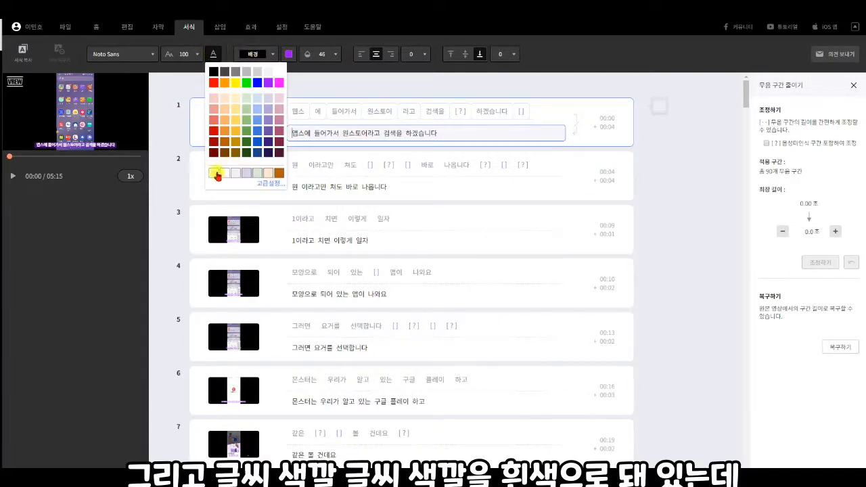
pyautogui.click(212, 72)
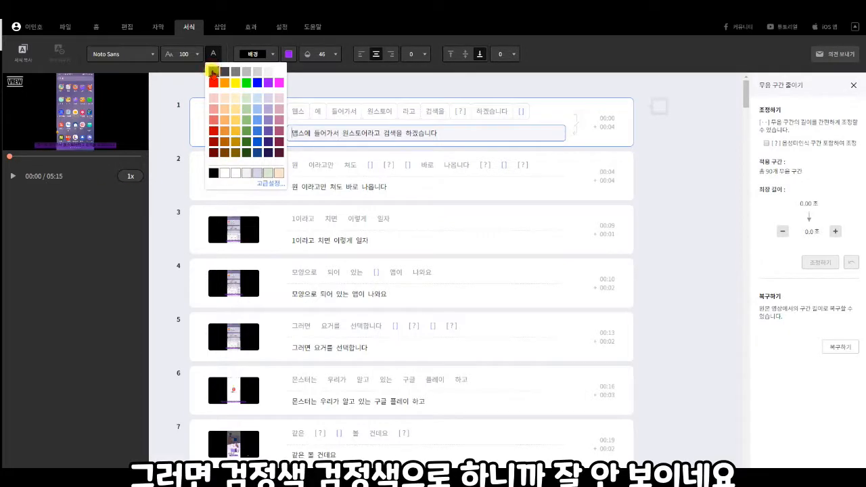
pyautogui.click(225, 174)
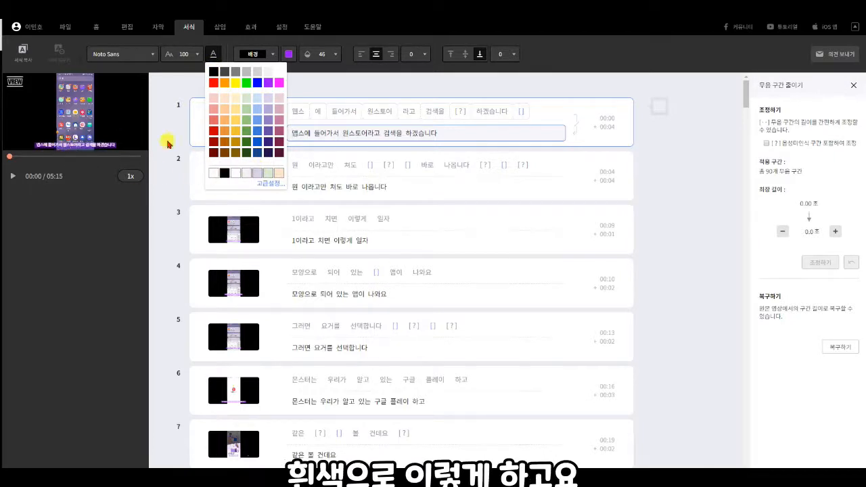
# Choose background (배경) as the text decoration style for the captions.
pyautogui.click(266, 59)
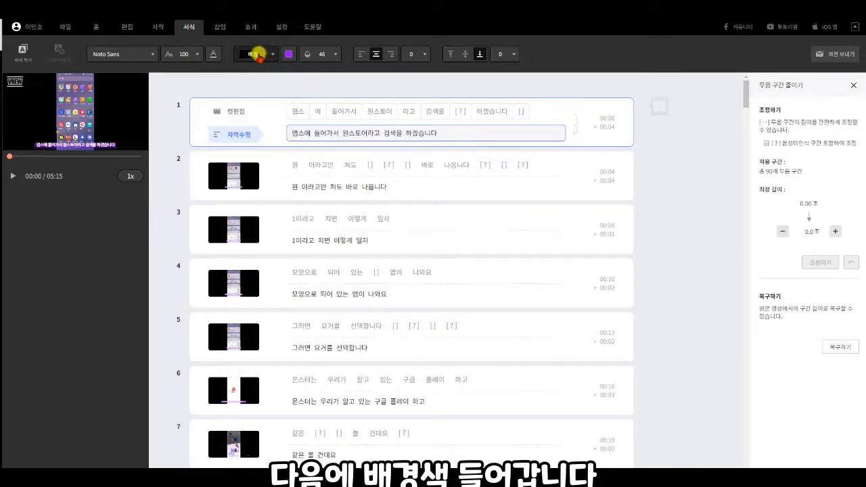
pyautogui.click(271, 56)
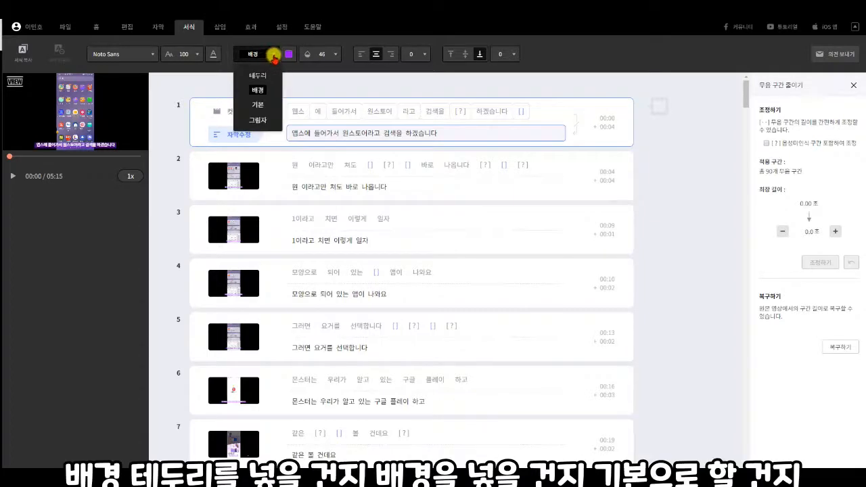
pyautogui.click(261, 89)
pyautogui.click(263, 60)
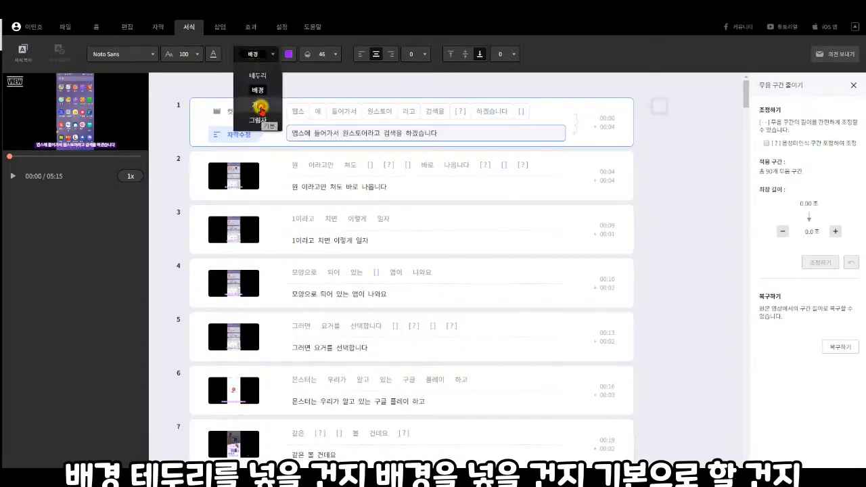
pyautogui.click(248, 112)
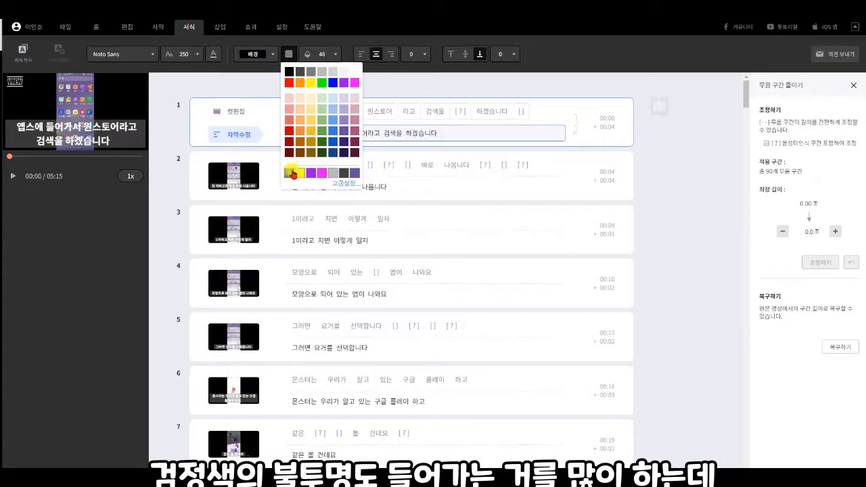
# Set the caption background colour to purple and its opacity to 44.
pyautogui.click(342, 85)
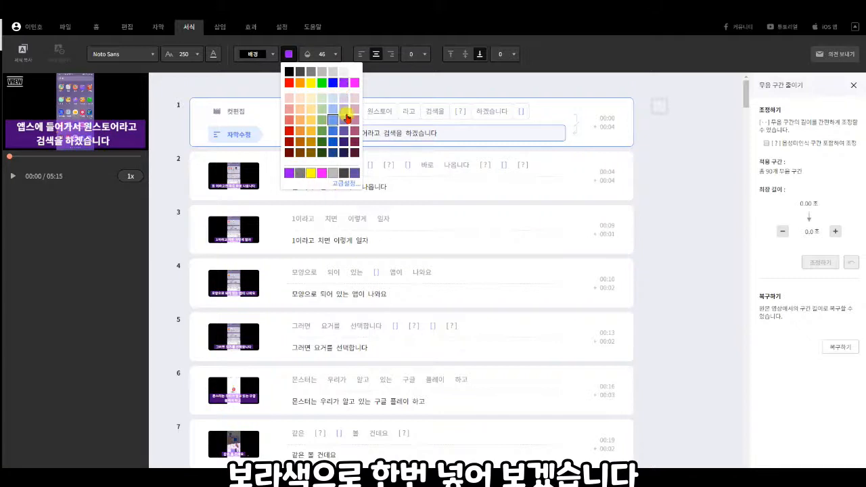
pyautogui.click(333, 55)
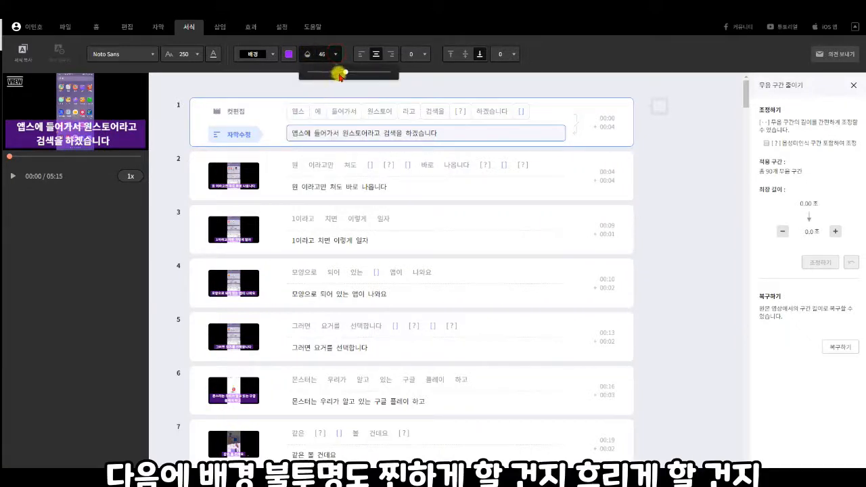
pyautogui.moveTo(348, 73)
pyautogui.mouseDown()
pyautogui.moveTo(390, 69)
pyautogui.moveTo(284, 64)
pyautogui.moveTo(344, 71)
pyautogui.mouseUp()
# Try left, centre and right horizontal alignment for the captions.
pyautogui.click(363, 54)
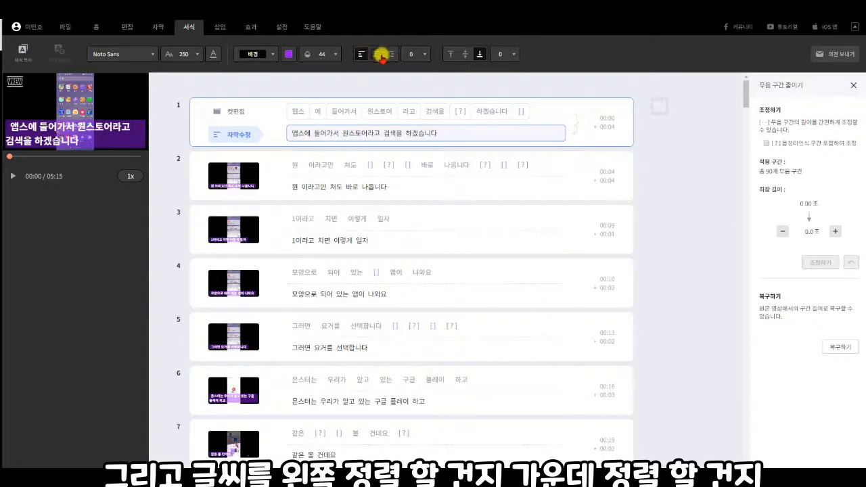
pyautogui.click(379, 55)
pyautogui.click(390, 54)
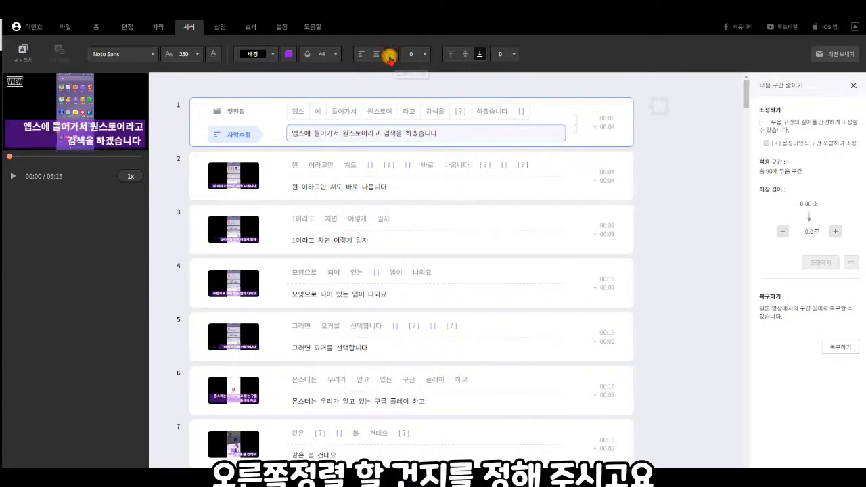
# Try top and middle caption placement, then place the captions at the bottom with a vertical offset of -20.
pyautogui.click(448, 55)
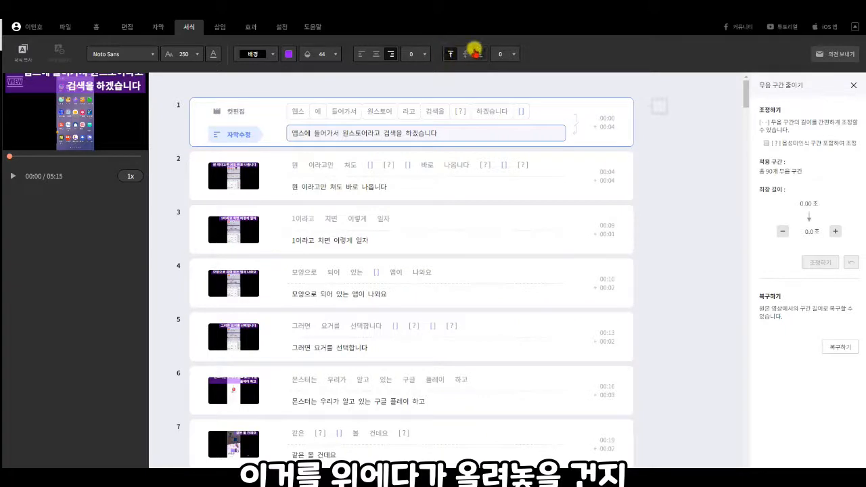
pyautogui.click(465, 54)
pyautogui.click(483, 55)
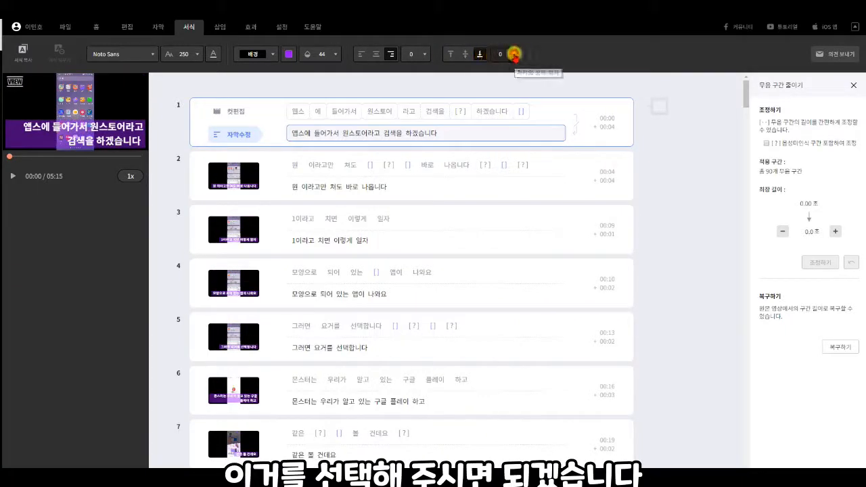
pyautogui.click(514, 54)
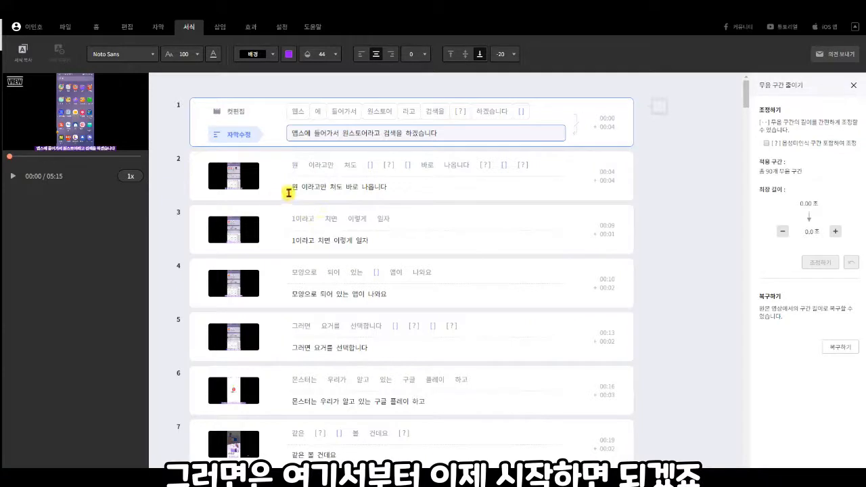
# Delete the silent and unrecognised sections in clip 2 and play the video from there through clip 6 to check the captions.
pyautogui.click(310, 192)
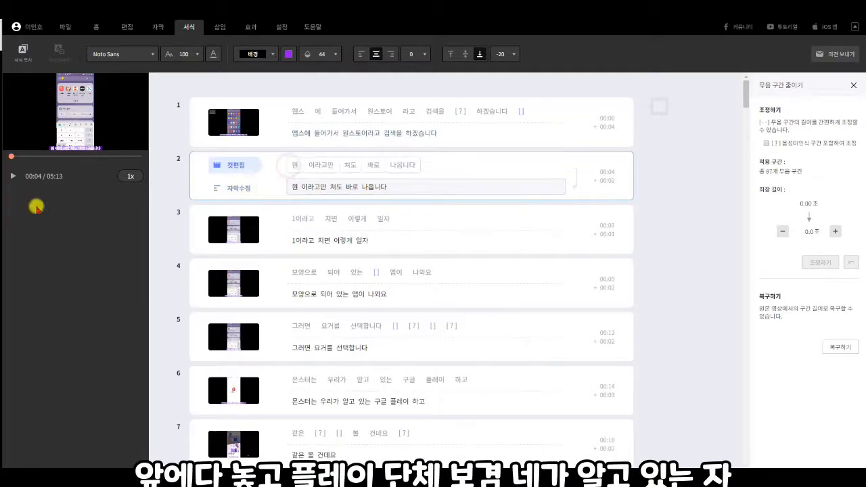
pyautogui.click(13, 176)
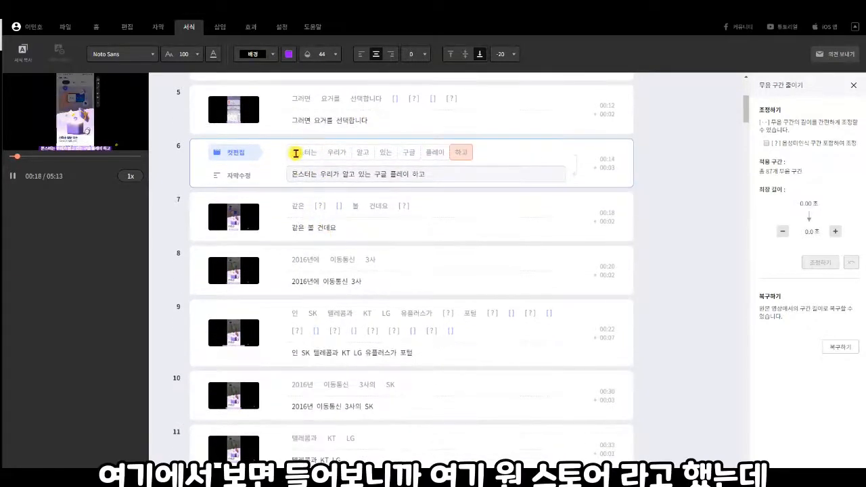
pyautogui.click(296, 154)
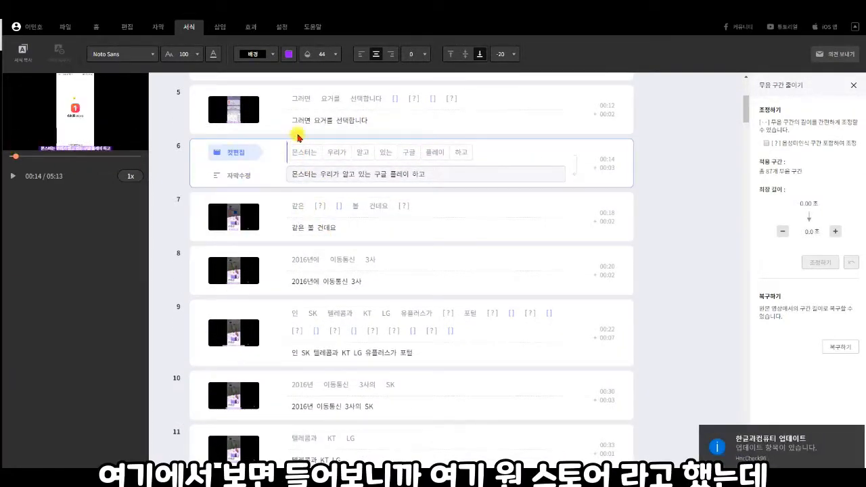
# Correct clip 6's caption to "원스토어는 우리가 알고 있는 구글 플레이하고", fixing the misheard word and the spacing.
pyautogui.click(312, 172)
pyautogui.press('BackSpace')
pyautogui.press('BackSpace')
pyautogui.press('BackSpace')
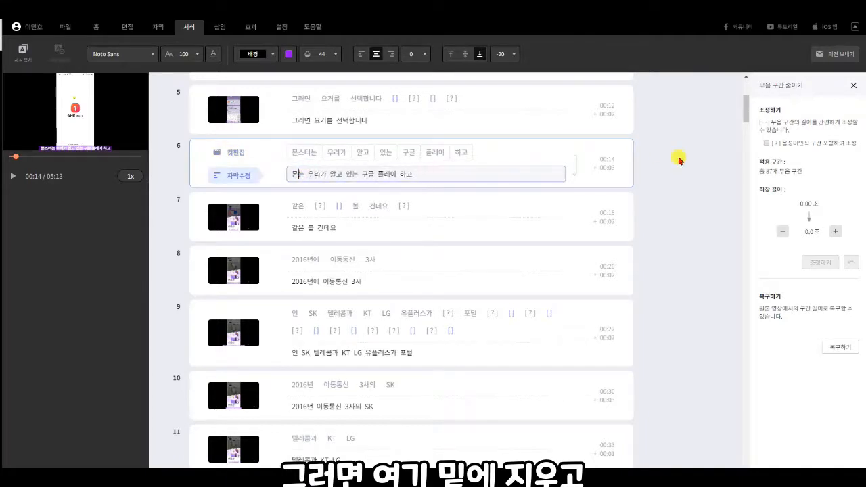
pyautogui.write('원스')
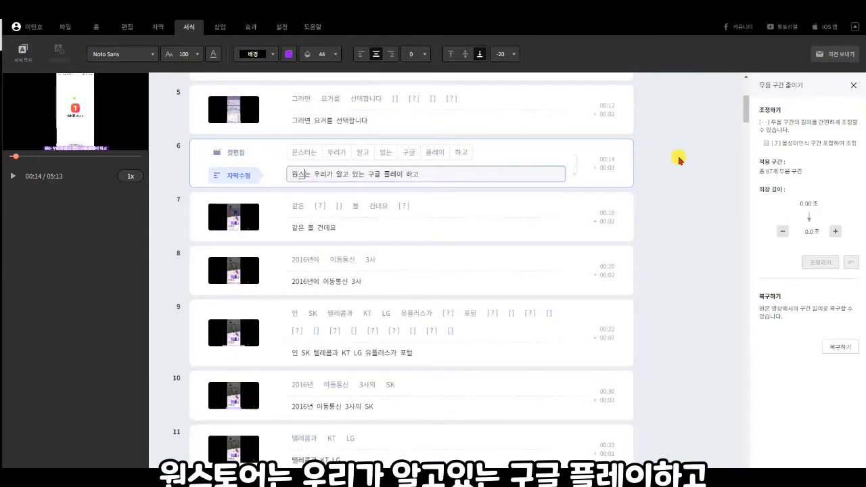
pyautogui.write('토어')
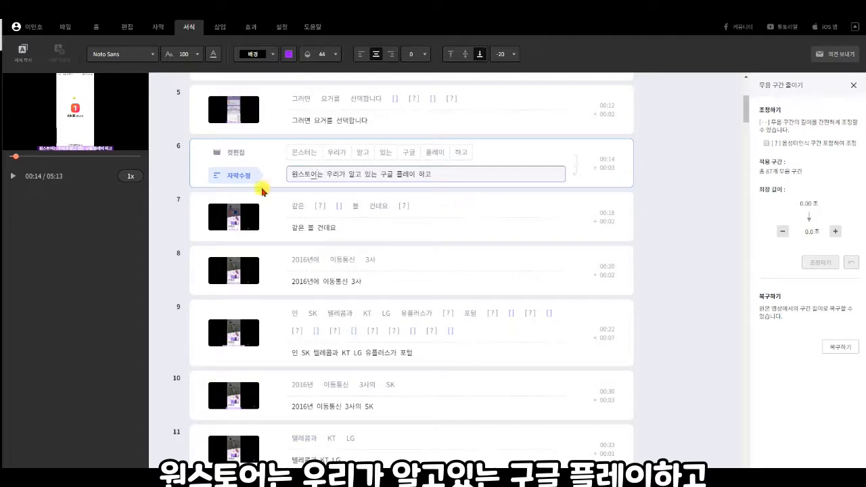
pyautogui.click(419, 175)
pyautogui.press('BackSpace')
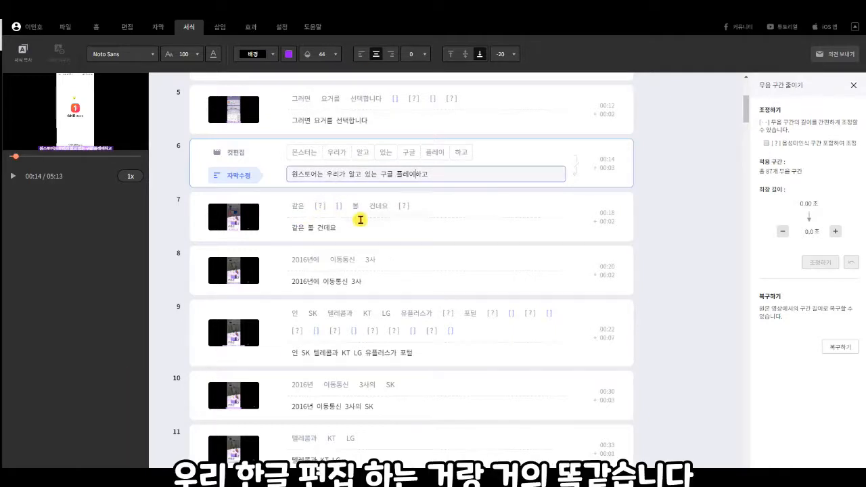
# Listen to the start of clip 7 and remove the stray word "볼" so its caption reads "같은 건데요".
pyautogui.scroll(-1, 393, 234)
pyautogui.scroll(1, 428, 248)
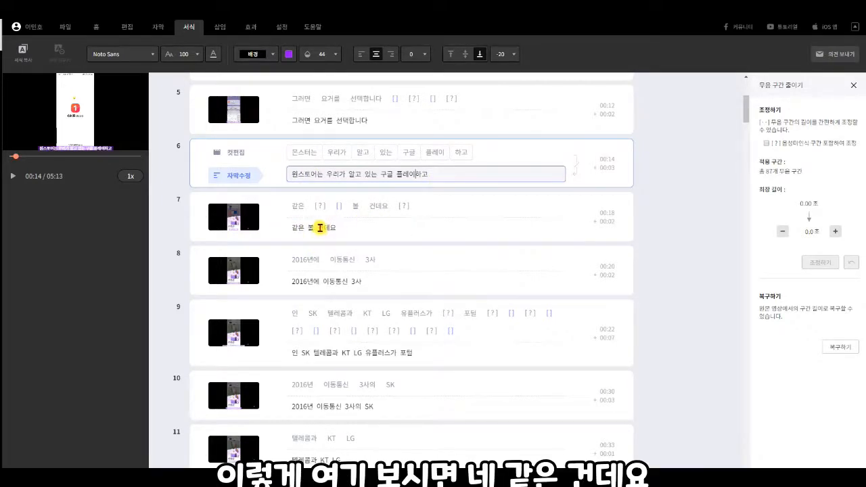
pyautogui.click(289, 209)
pyautogui.click(14, 176)
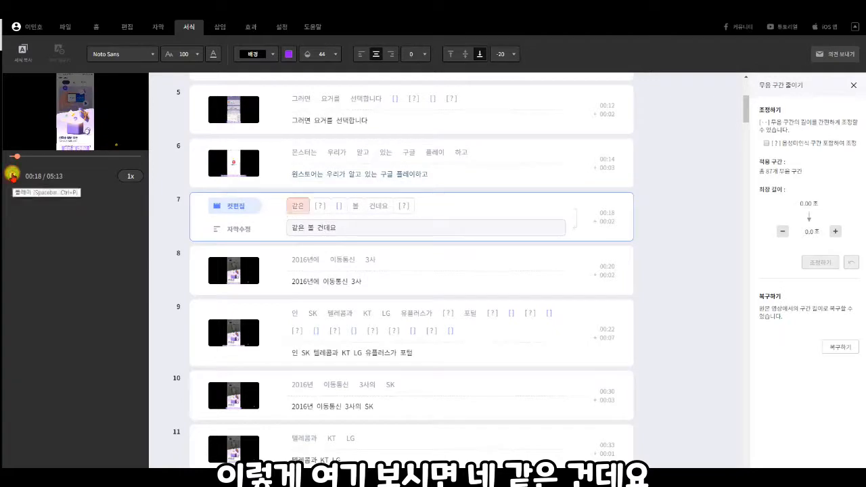
pyautogui.click(289, 204)
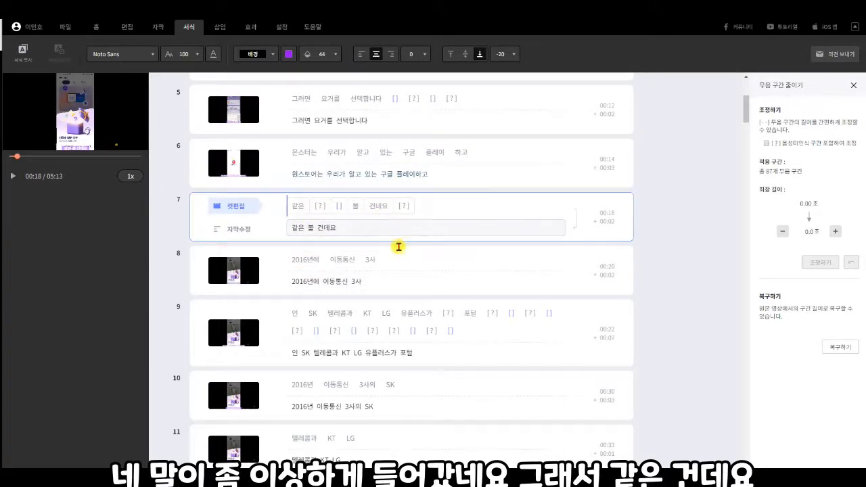
pyautogui.click(322, 227)
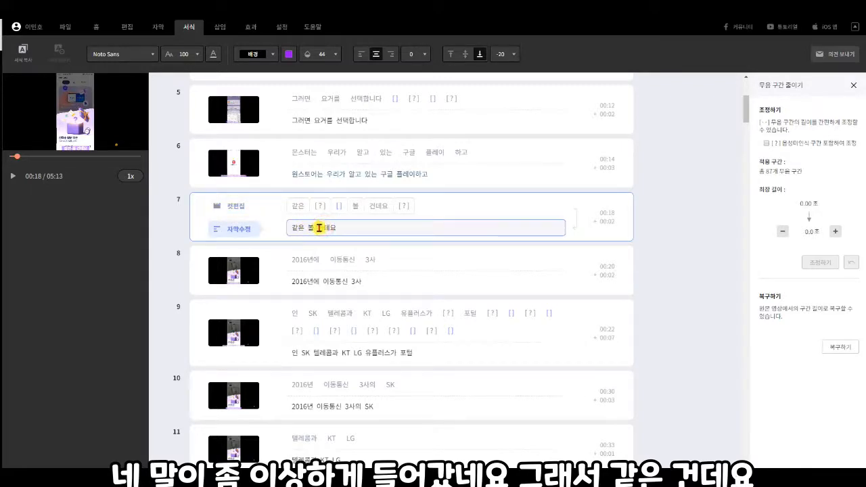
pyautogui.press('BackSpace')
pyautogui.press('BackSpace')
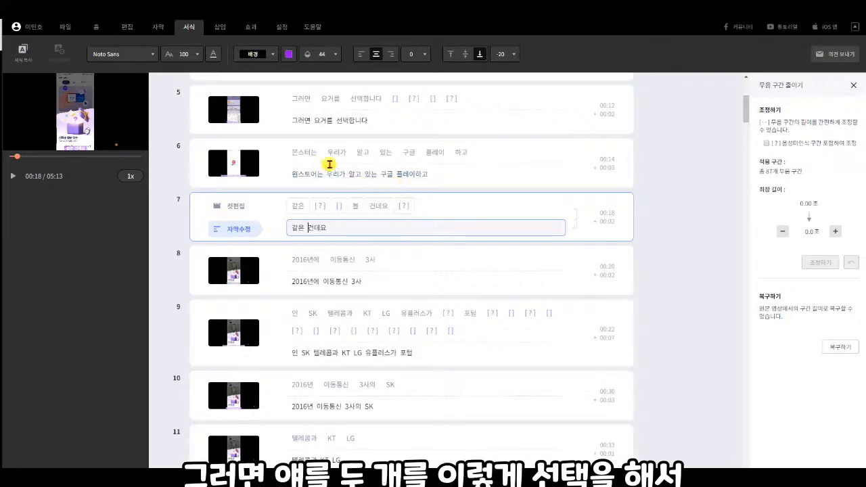
# Merge clips 6 and 7 into one clip.
pyautogui.moveTo(337, 160); pyautogui.dragTo(332, 199)
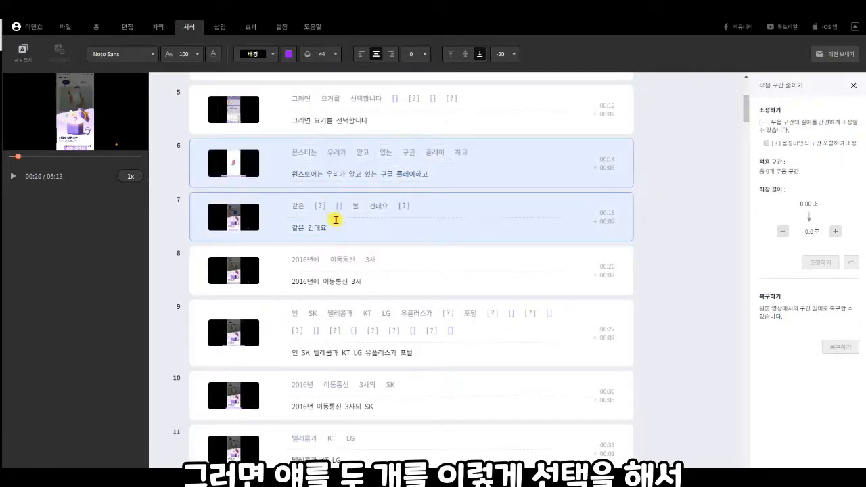
pyautogui.click(95, 27)
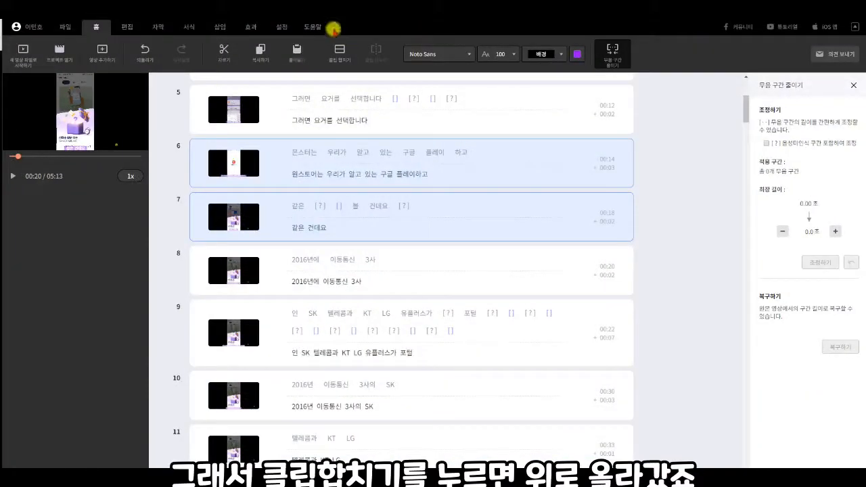
pyautogui.click(434, 97)
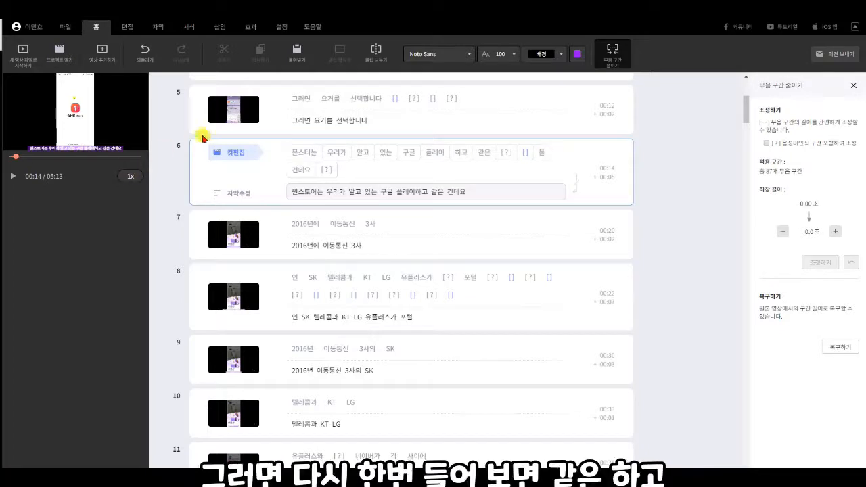
# Play back the merged clip 6, then delete its silent and unrecognised sections and the two clips that follow it.
pyautogui.click(13, 176)
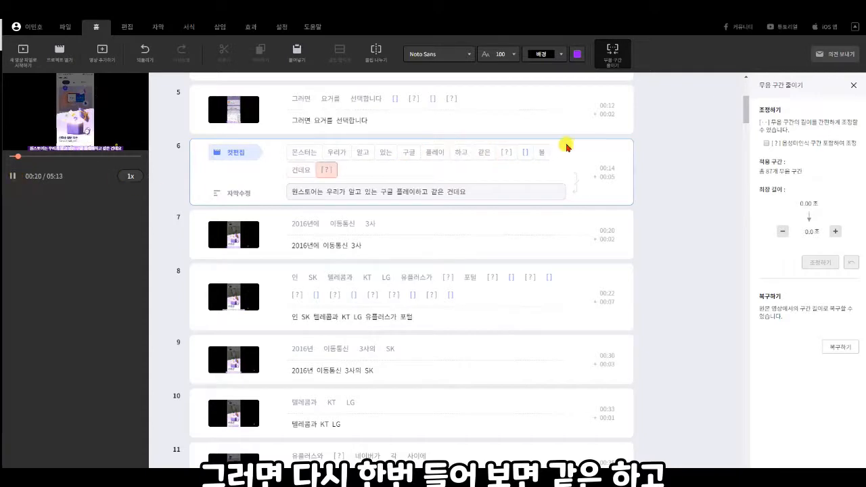
pyautogui.click(531, 150)
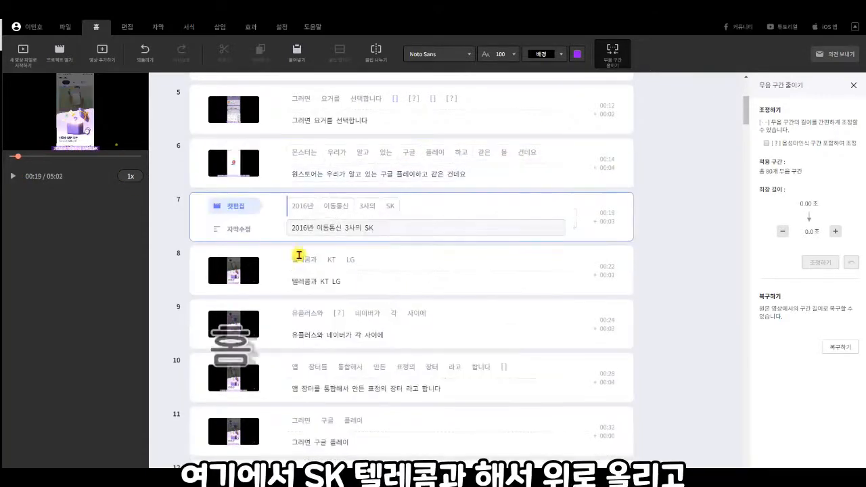
# Merge the "텔레콤과 KT LG" and "유플러스와 네이버가 각 사이에" clips into clip 7.
pyautogui.click(290, 257)
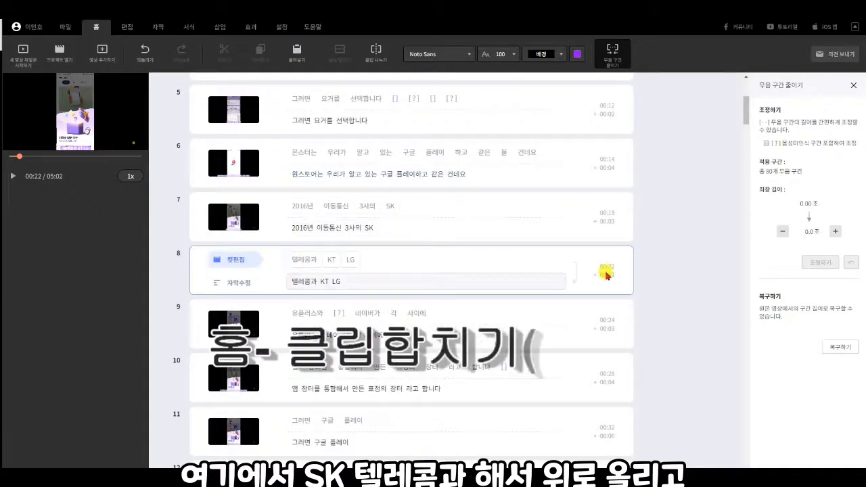
pyautogui.press('BackSpace')
pyautogui.click(293, 257)
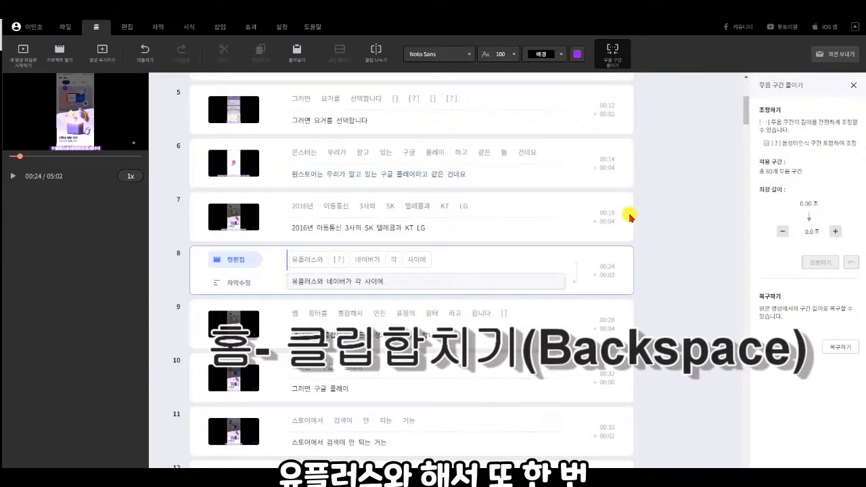
pyautogui.press('BackSpace')
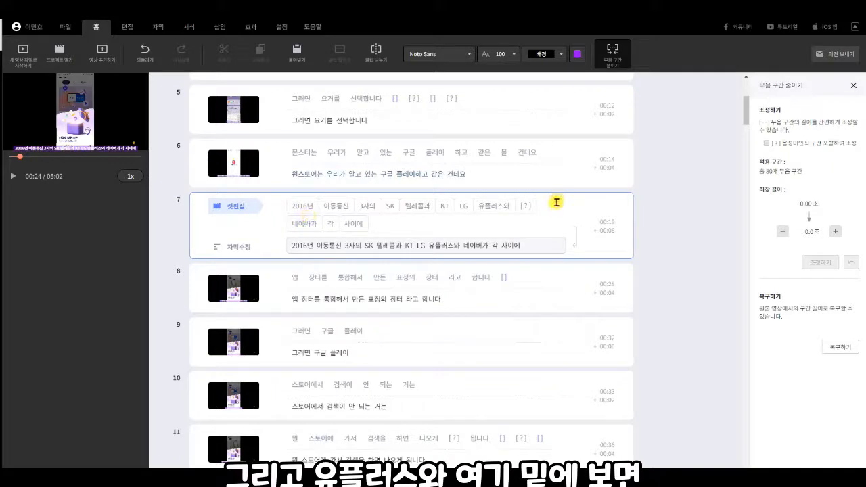
# Split clip 7 before "네이버가" and merge the "앱 장터를 통합해서" clip into the resulting clip 8.
pyautogui.click(282, 223)
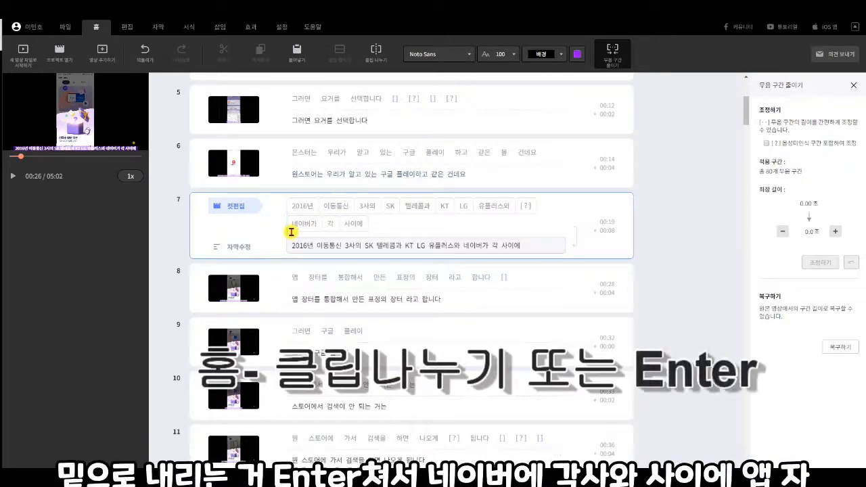
pyautogui.press('Return')
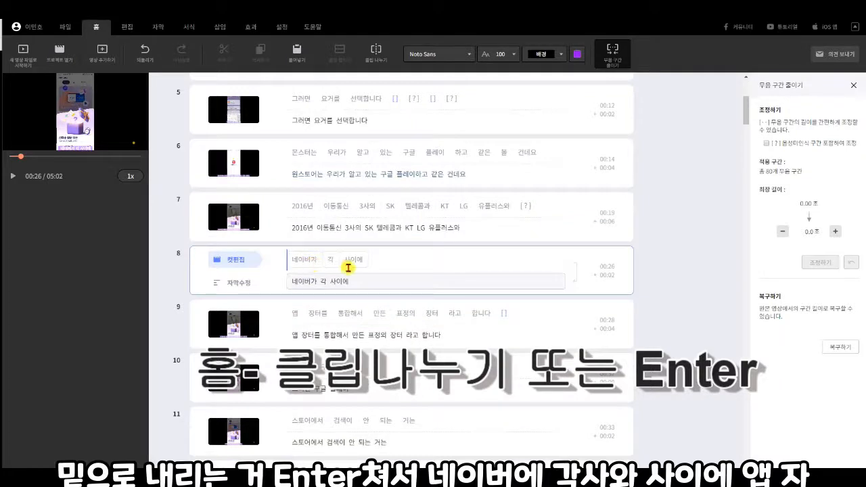
pyautogui.click(289, 313)
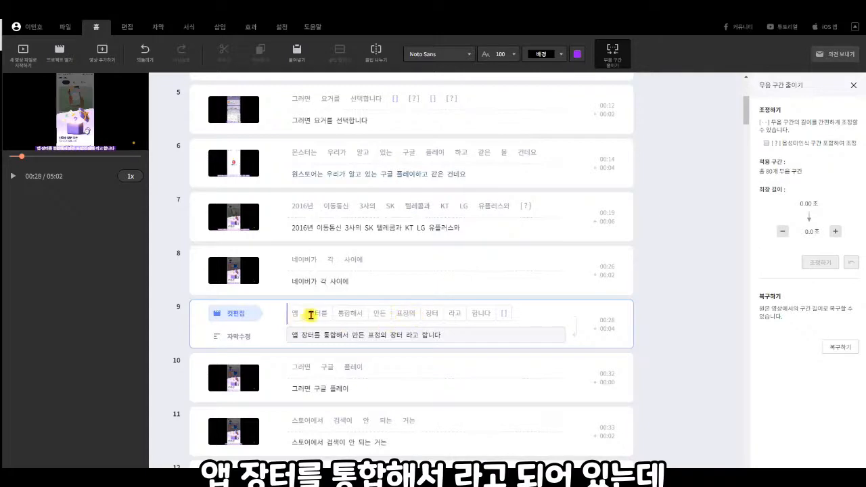
pyautogui.press('BackSpace')
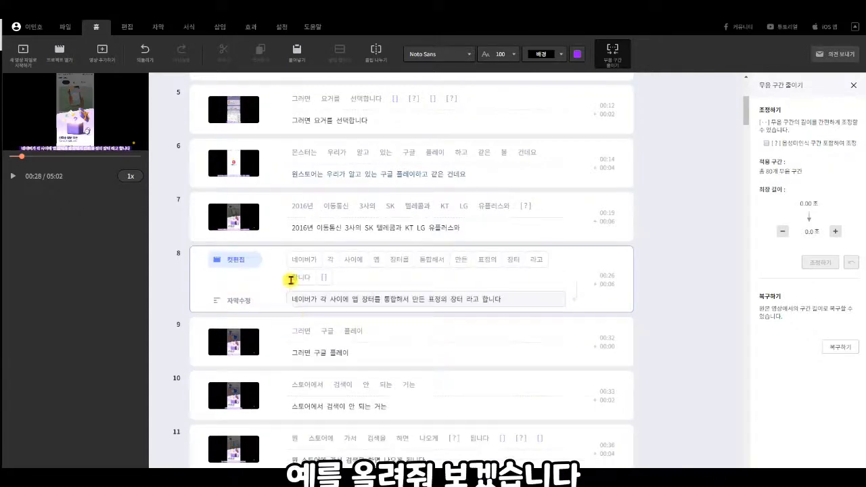
# Correct clip 7's caption by changing "3사의" to "3사인" and adding a comma after "KT".
pyautogui.click(362, 230)
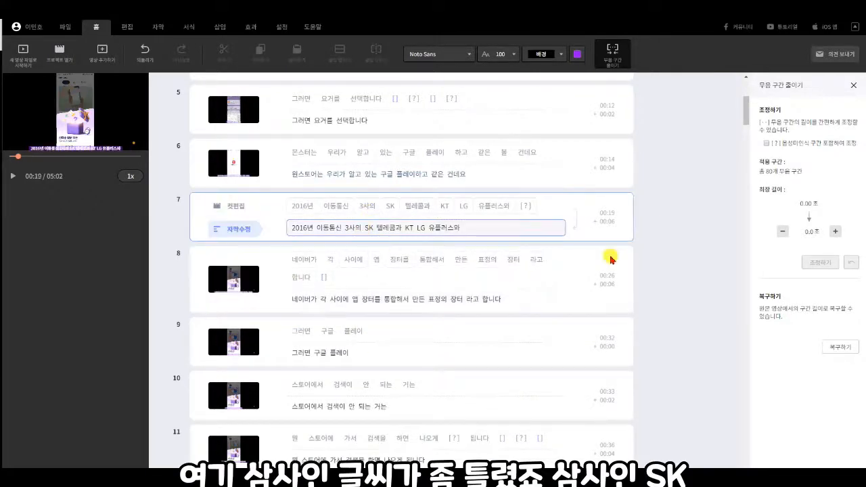
pyautogui.press('BackSpace')
pyautogui.write('의')
pyautogui.press('BackSpace')
pyautogui.write('인')
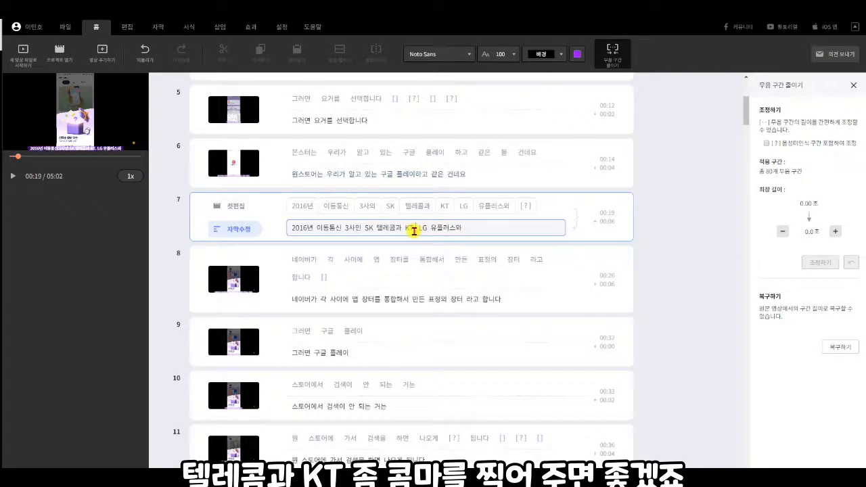
pyautogui.click(413, 231)
pyautogui.write(',')
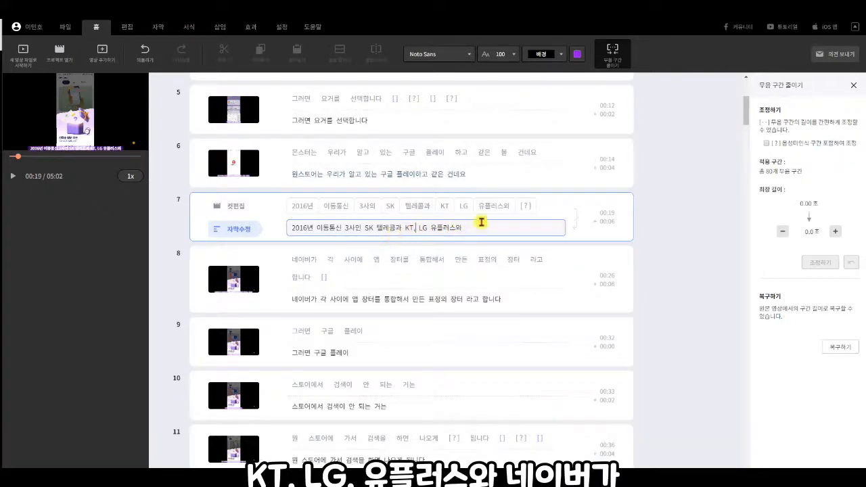
# Correct clip 8's caption to "네이버가 각 사의 앱 장터를 통합해서 만든 토종의 장터라고 합니다".
pyautogui.click(335, 264)
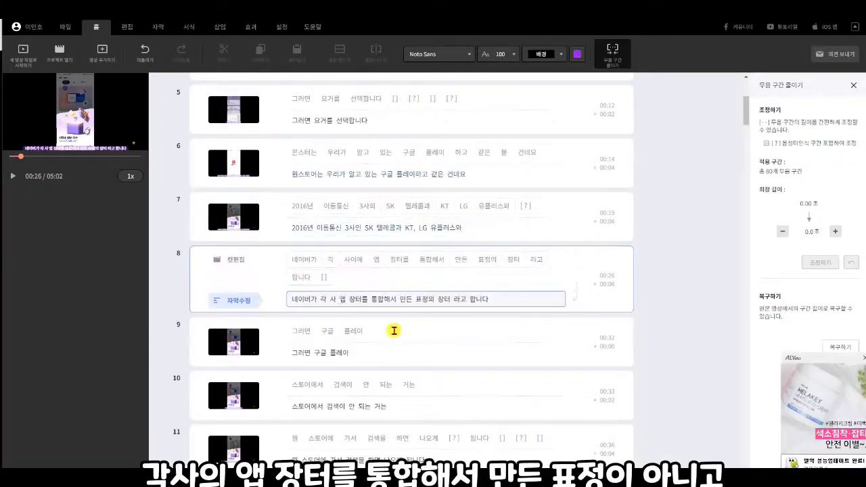
pyautogui.press('BackSpace')
pyautogui.press('BackSpace')
pyautogui.write('의')
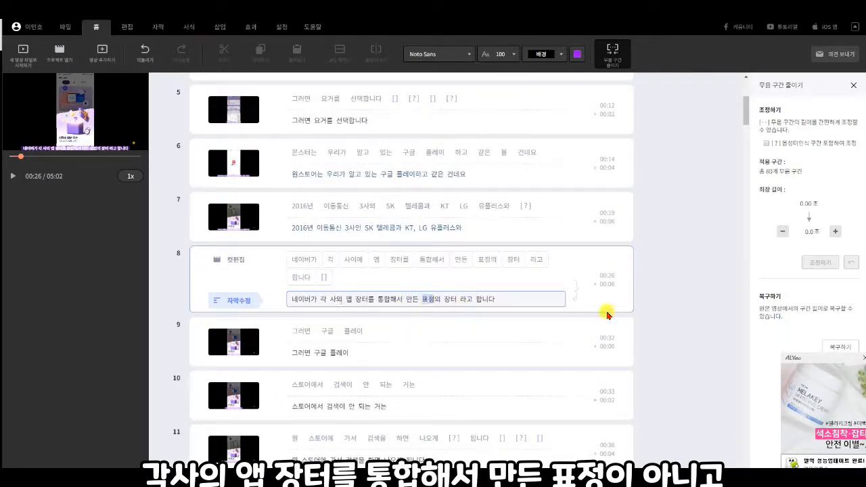
pyautogui.write('토')
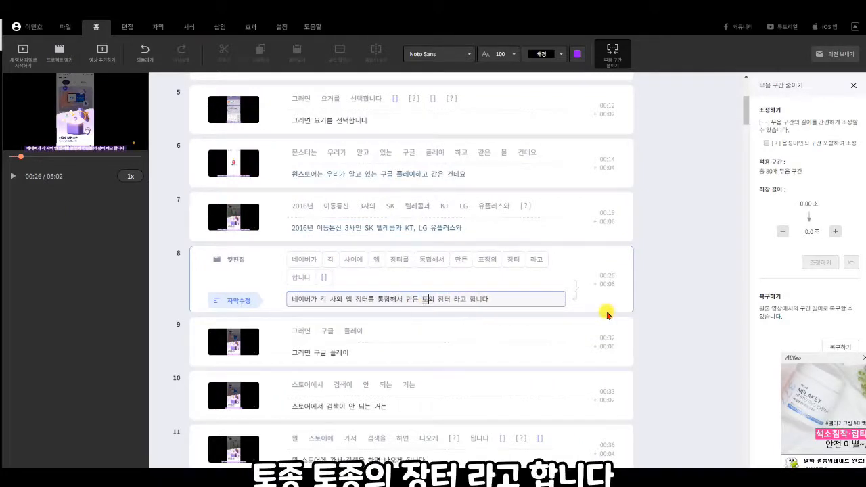
pyautogui.write('조')
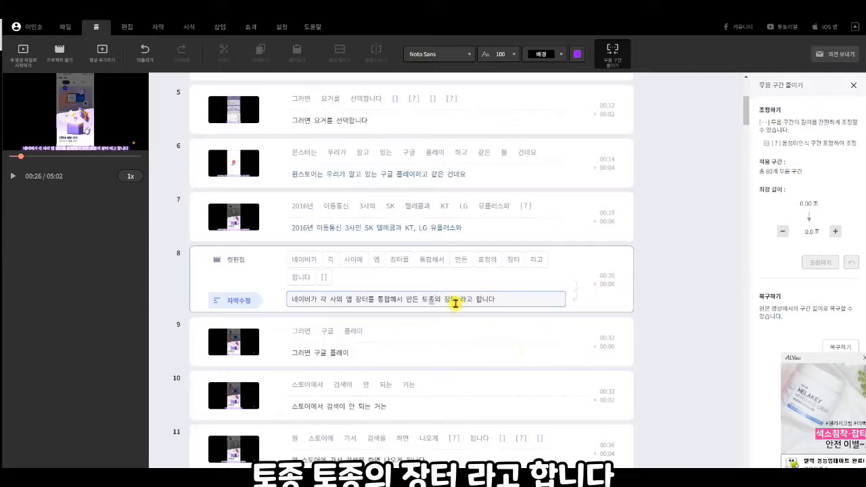
pyautogui.click(461, 298)
pyautogui.press('BackSpace')
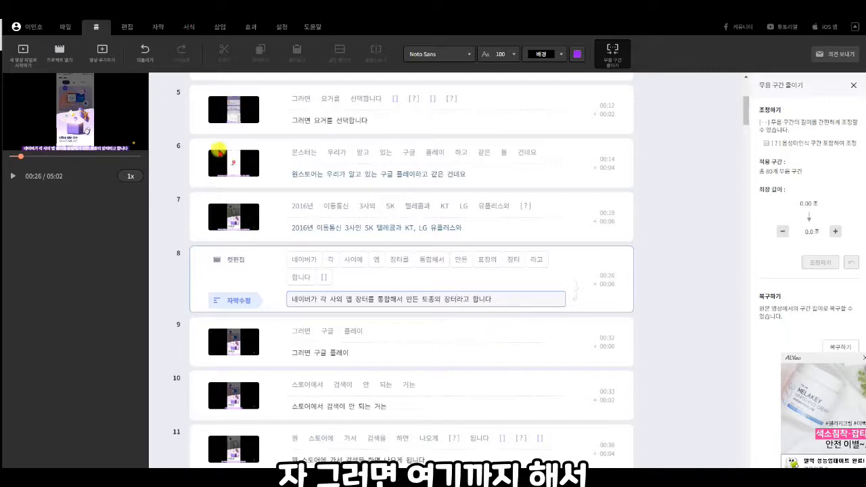
# Look through the clip list to review the edited captions and the clips that follow them.
pyautogui.scroll(5, 525, 216)
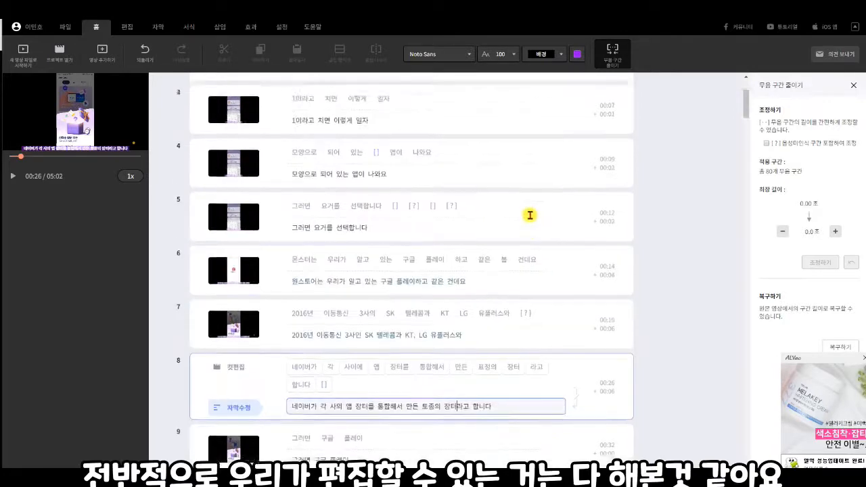
pyautogui.scroll(-4, 536, 221)
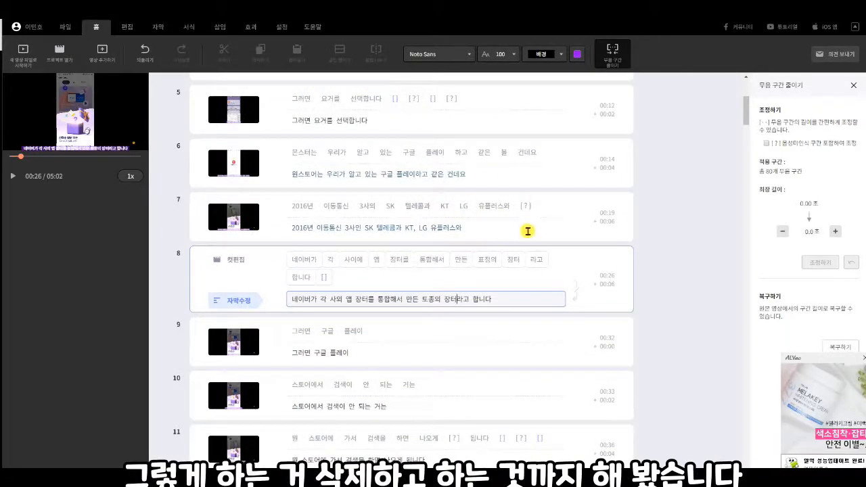
pyautogui.scroll(-1, 508, 213)
pyautogui.scroll(7, 510, 213)
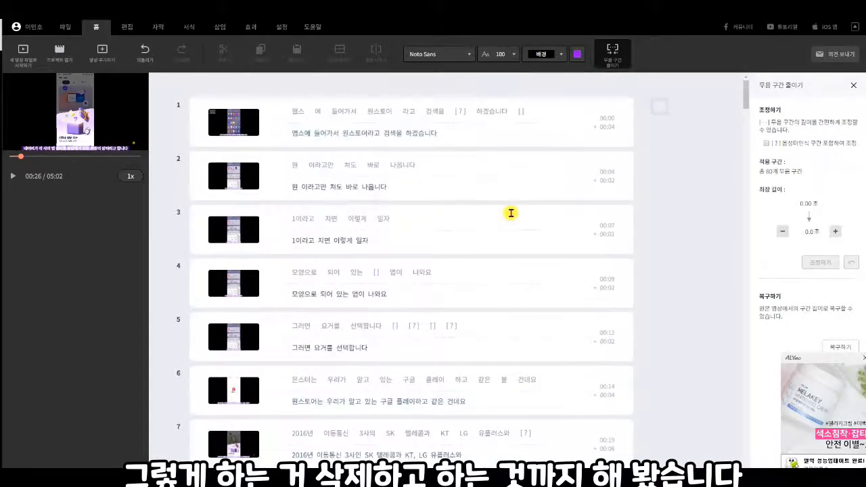
pyautogui.scroll(-4, 493, 268)
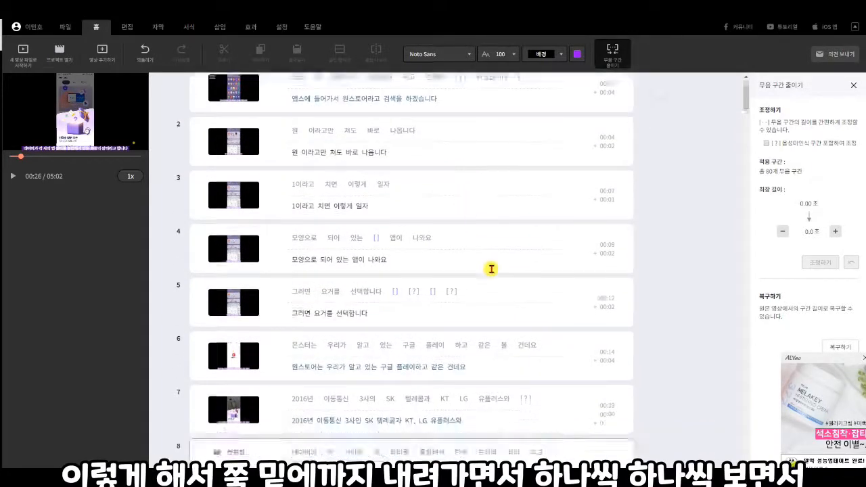
pyautogui.scroll(-2, 490, 268)
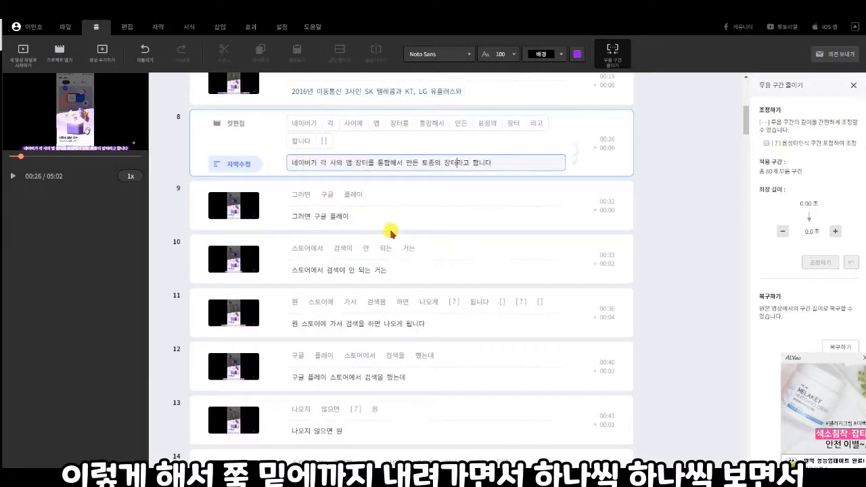
pyautogui.scroll(-2, 388, 240)
pyautogui.scroll(-5, 389, 248)
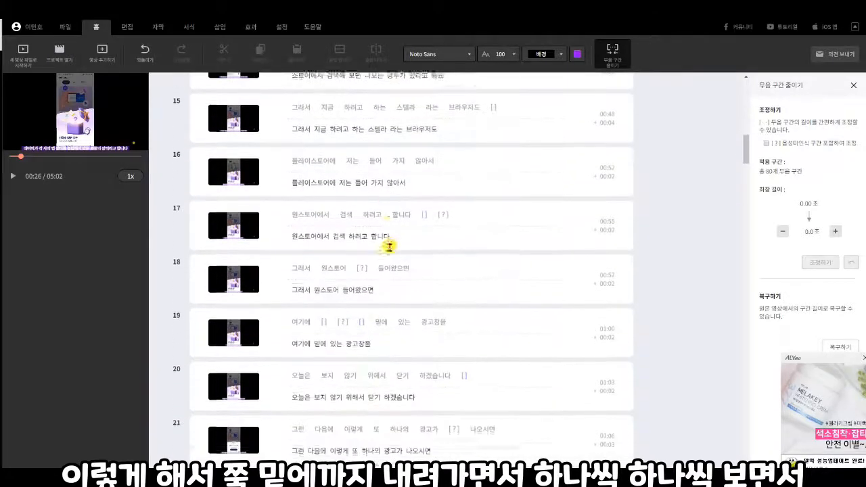
pyautogui.scroll(5, 389, 249)
pyautogui.scroll(8, 388, 249)
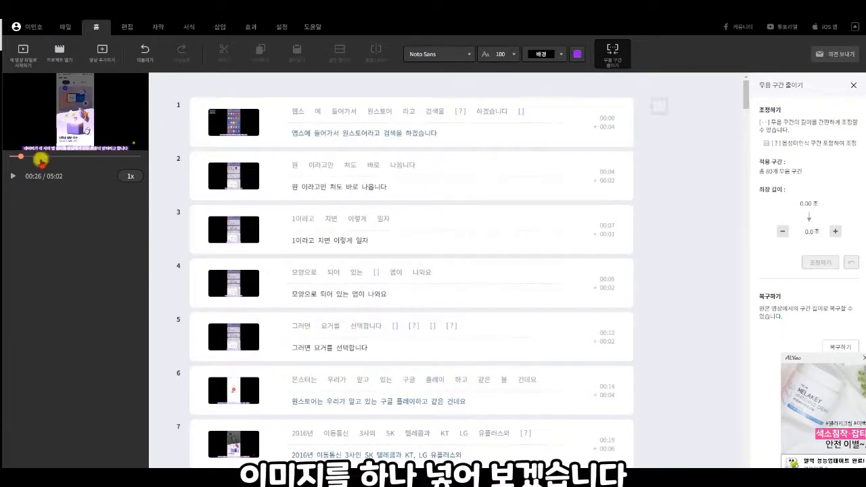
# Insert the logo image 미노쌤.png from the MIN folder on all clips.
pyautogui.click(219, 29)
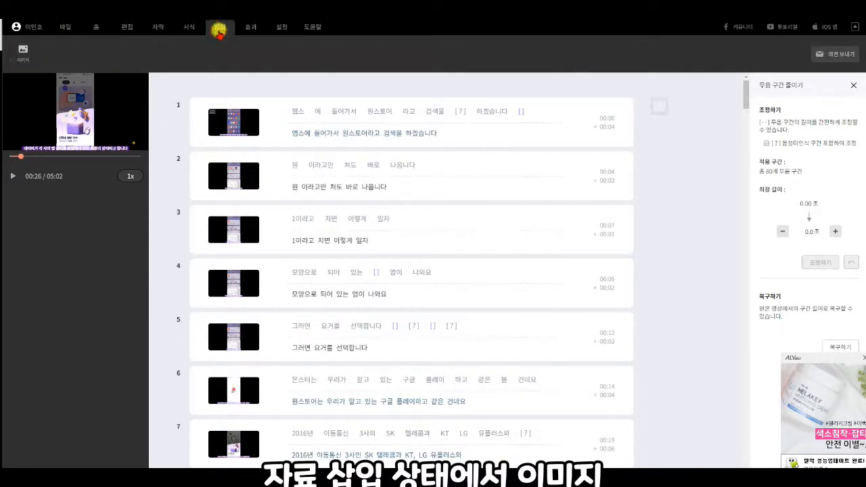
pyautogui.click(23, 53)
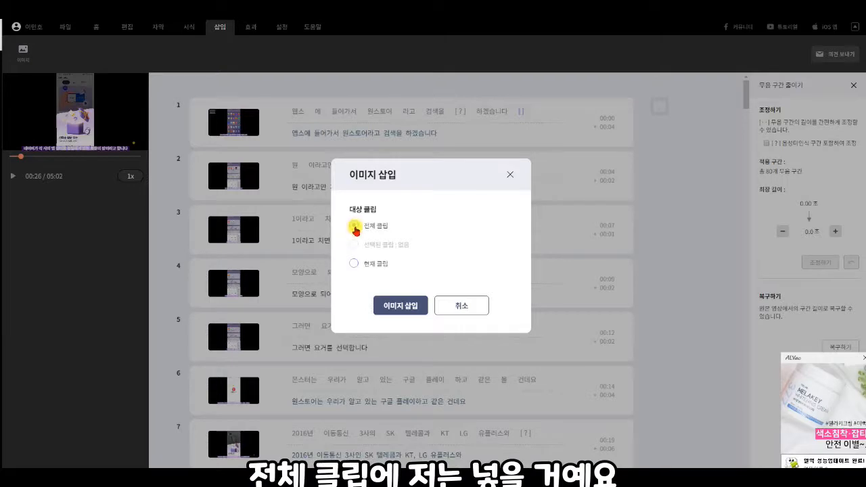
pyautogui.click(396, 313)
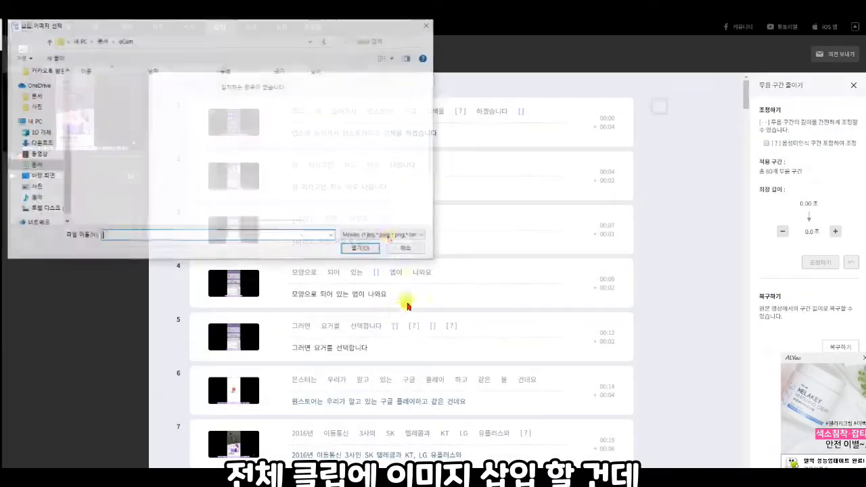
pyautogui.moveTo(63, 132); pyautogui.dragTo(61, 84)
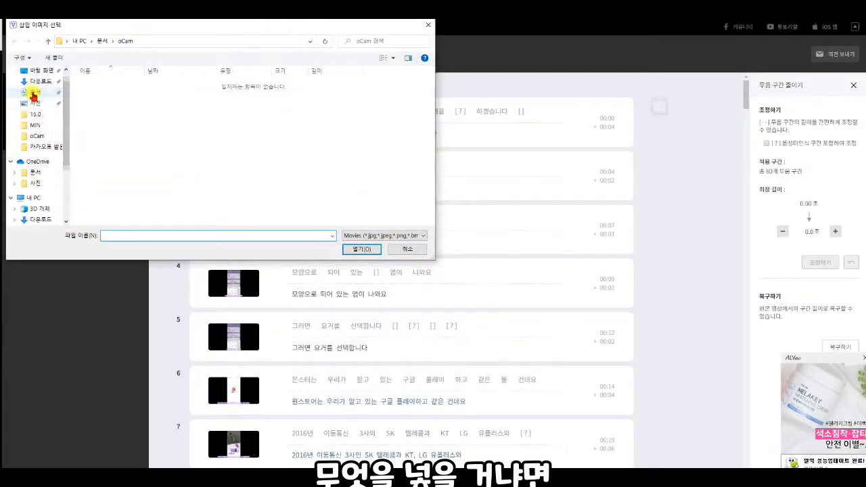
pyautogui.click(36, 82)
pyautogui.click(36, 125)
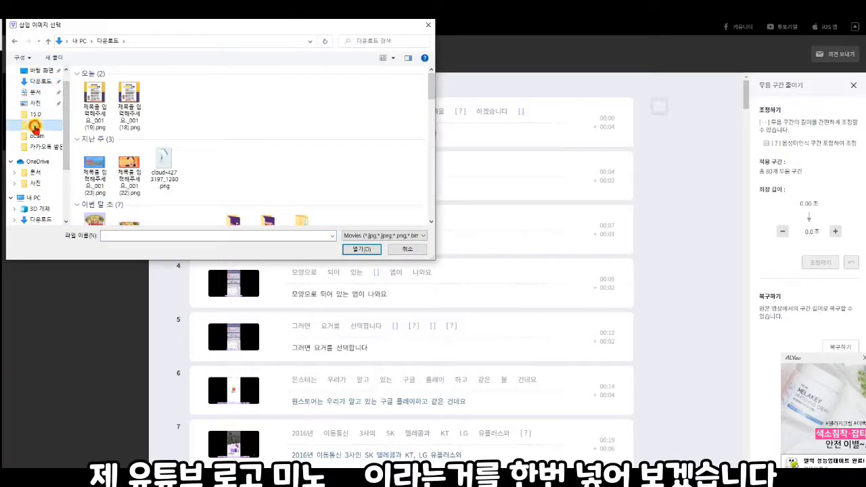
pyautogui.scroll(-2, 338, 164)
pyautogui.click(349, 95)
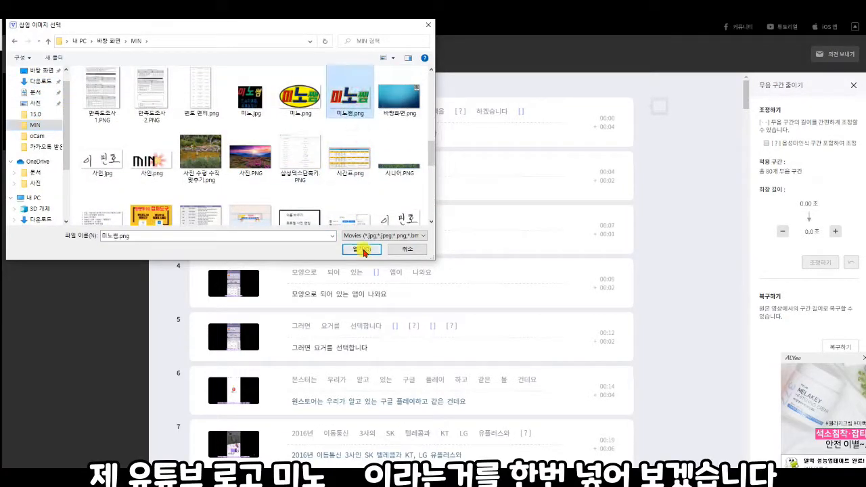
pyautogui.click(363, 250)
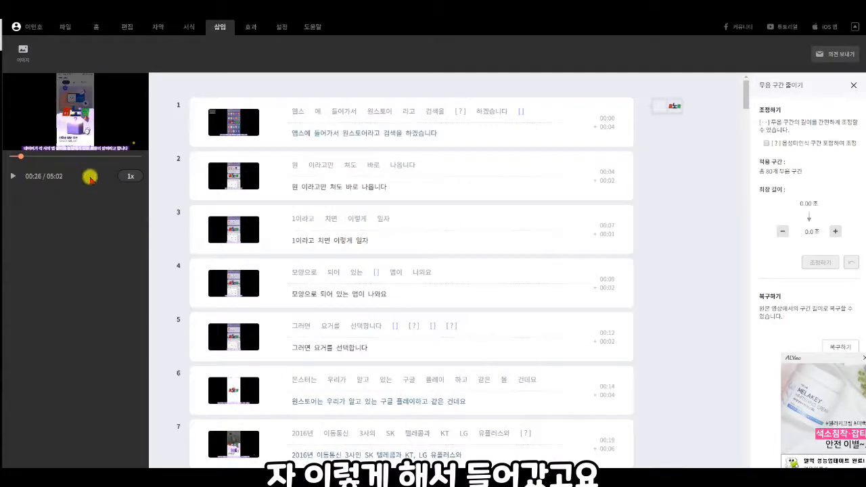
# Move the inserted logo to the upper-right corner of the video frame and check the clips.
pyautogui.click(73, 114)
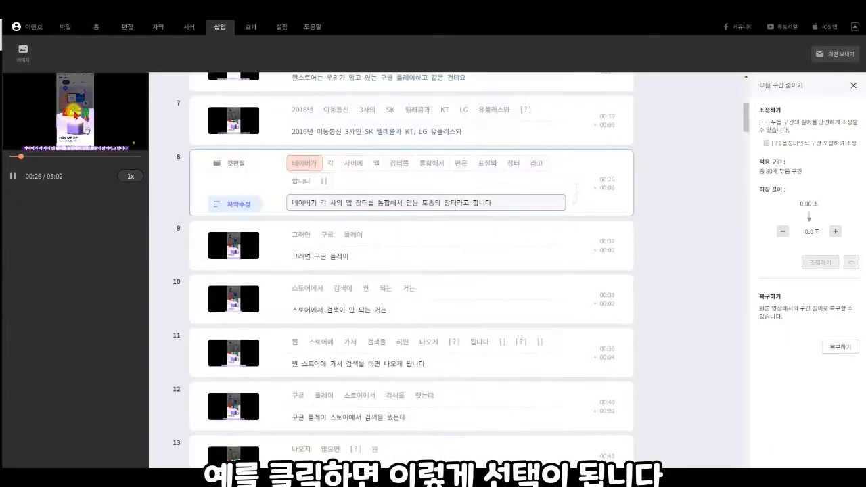
pyautogui.click(97, 147)
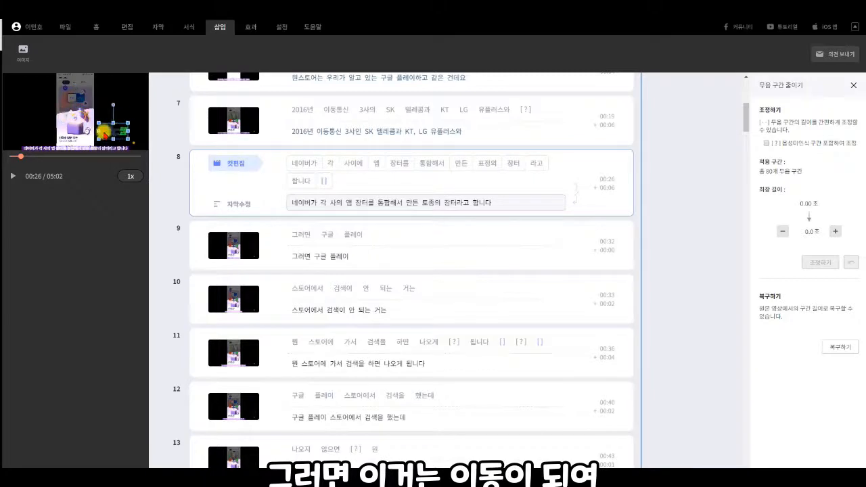
pyautogui.moveTo(51, 139); pyautogui.dragTo(128, 85)
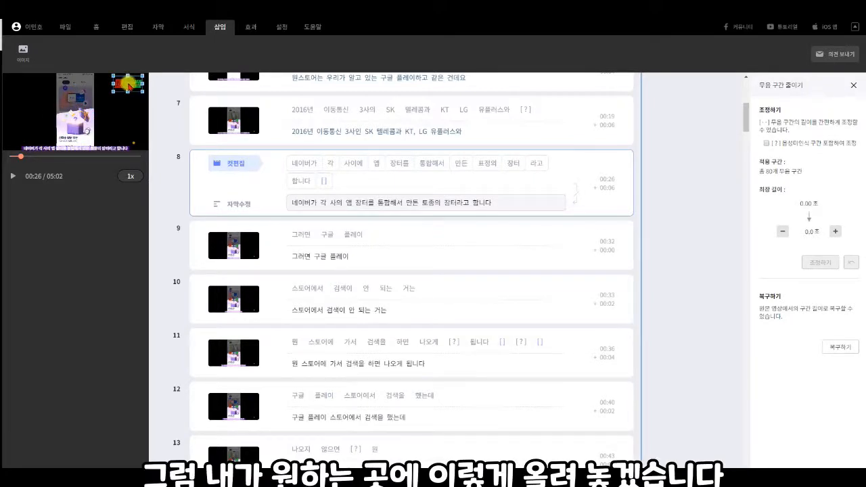
pyautogui.click(92, 215)
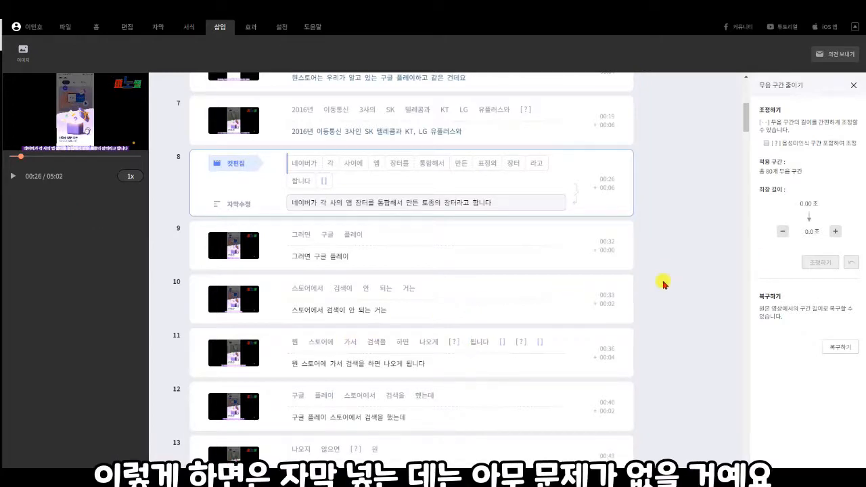
pyautogui.scroll(-5, 669, 273)
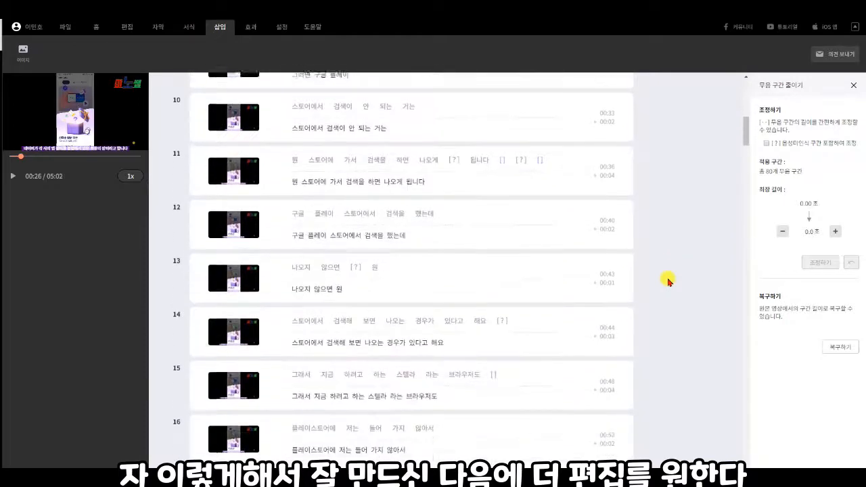
pyautogui.scroll(10, 667, 281)
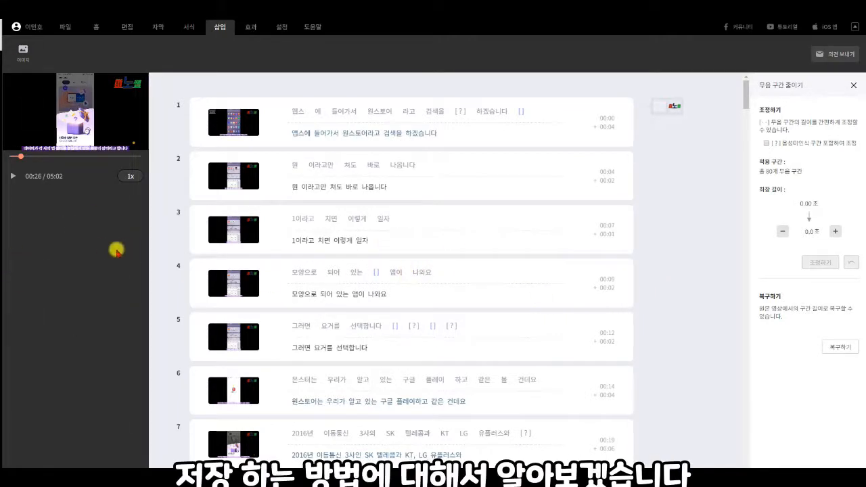
# Start a video export of all clips in 고화질 (권장) quality with hardware acceleration enabled.
pyautogui.click(65, 27)
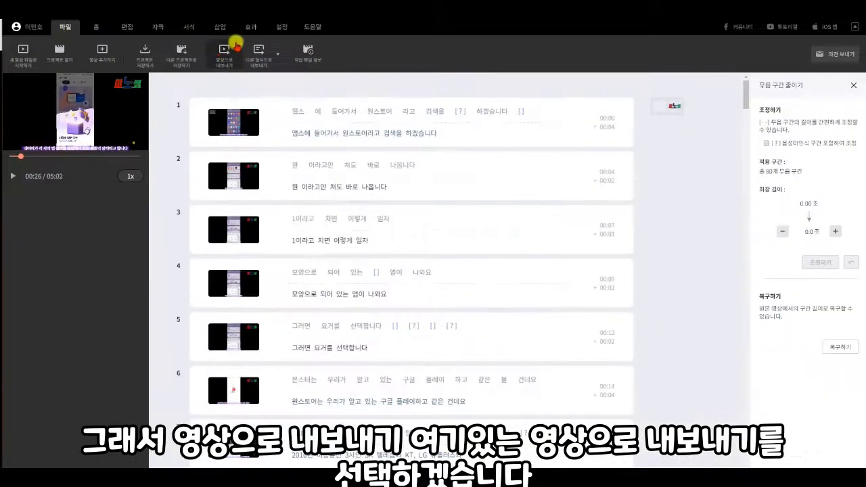
pyautogui.click(415, 98)
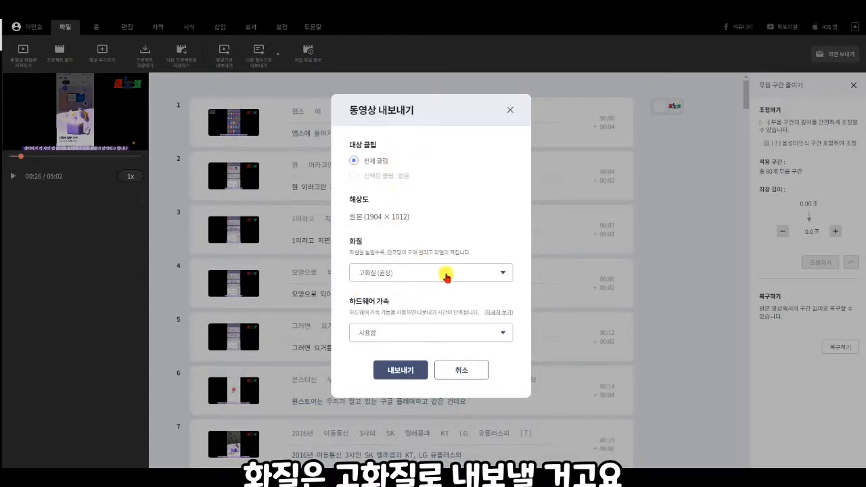
pyautogui.click(401, 371)
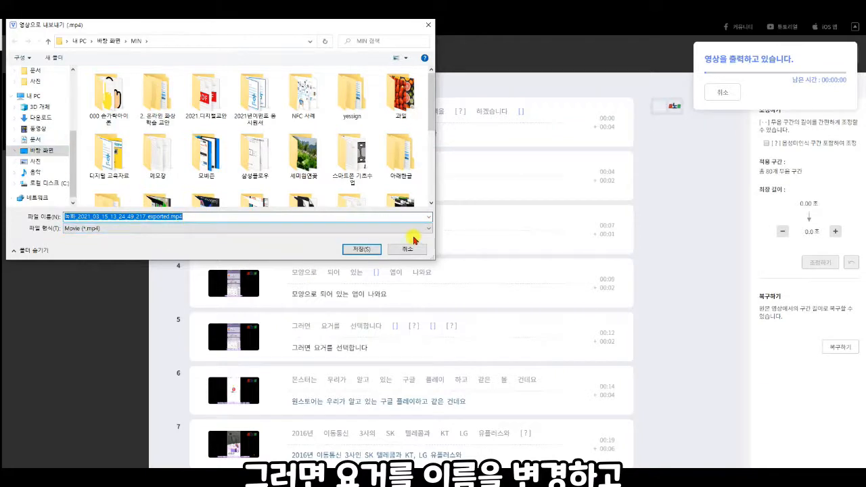
# Name the exported video vrew사용방법 and save it as an MP4 in the Vrew folder under 문서.
pyautogui.write('vrew사용방법')
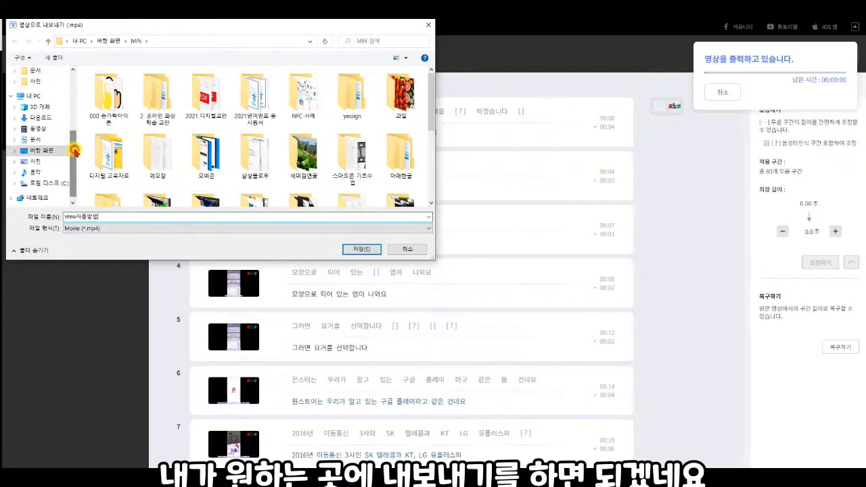
pyautogui.scroll(5, 37, 156)
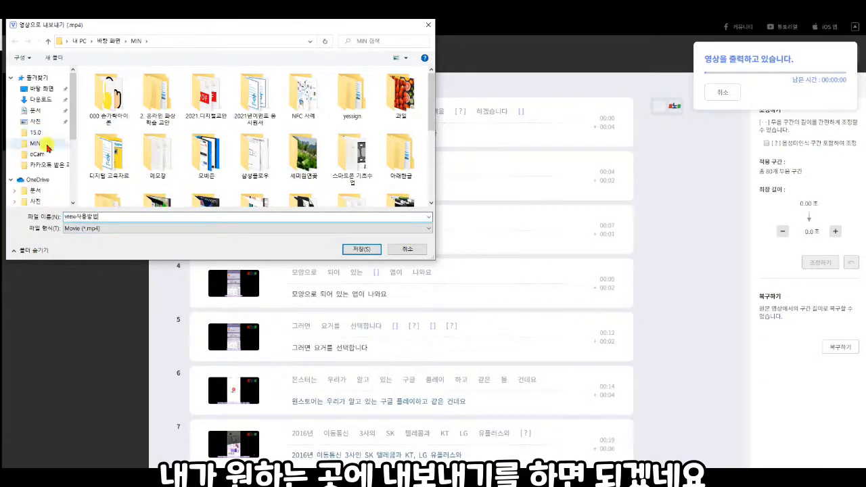
pyautogui.click(65, 112)
pyautogui.doubleClick(380, 84)
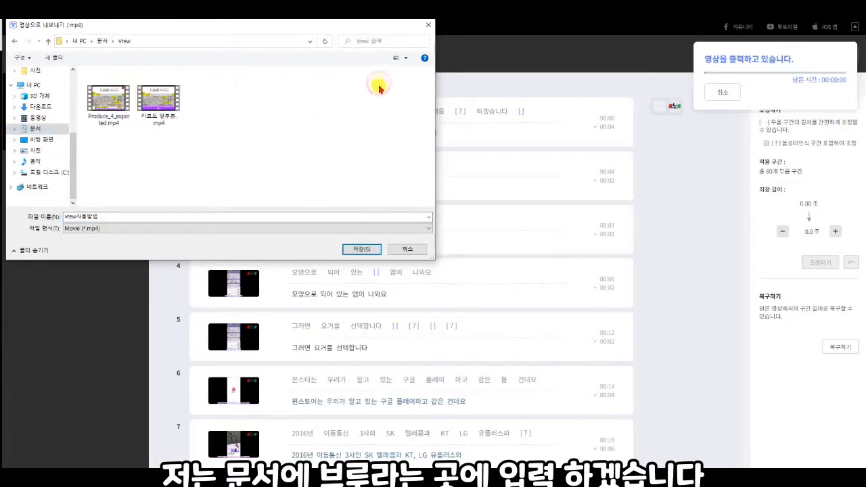
pyautogui.click(361, 249)
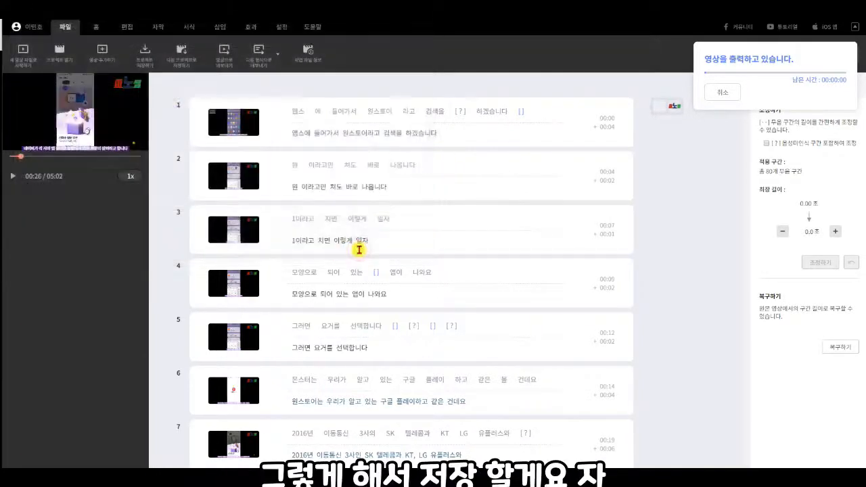